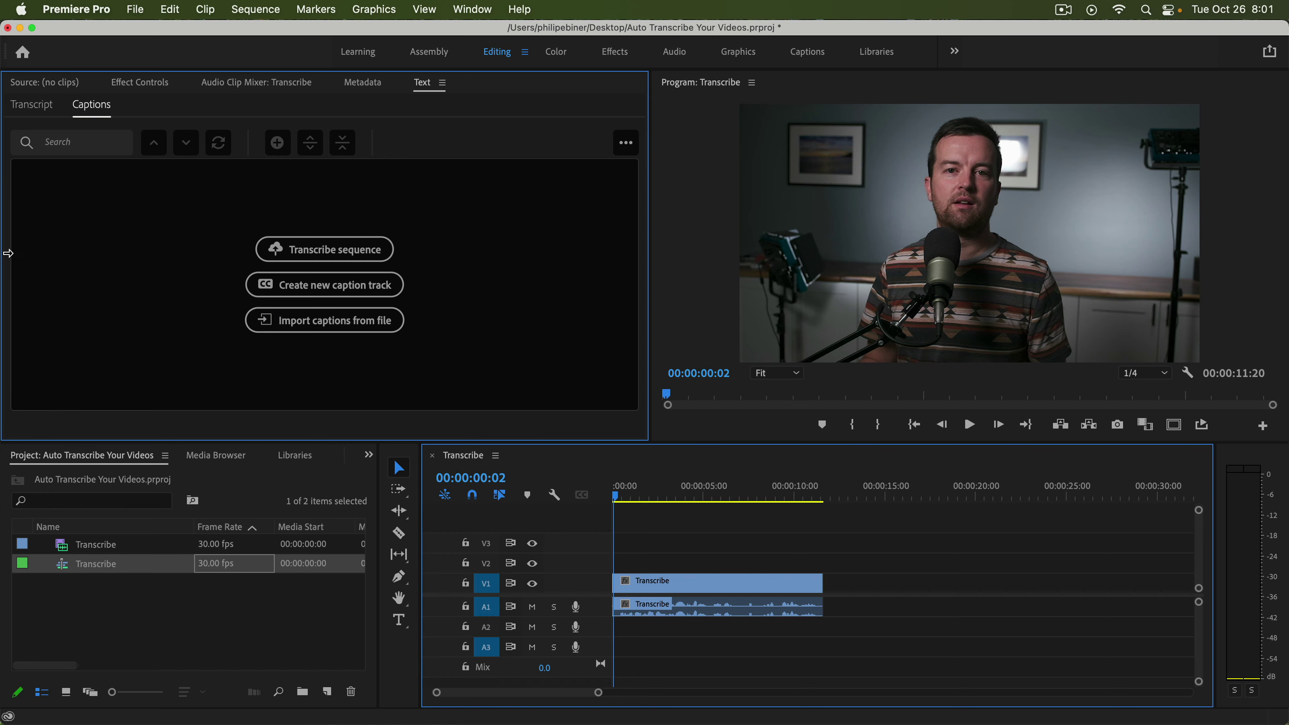
Transcribe the sequence in English using the Mix audio track, without speaker recognition
left_click(487, 8)
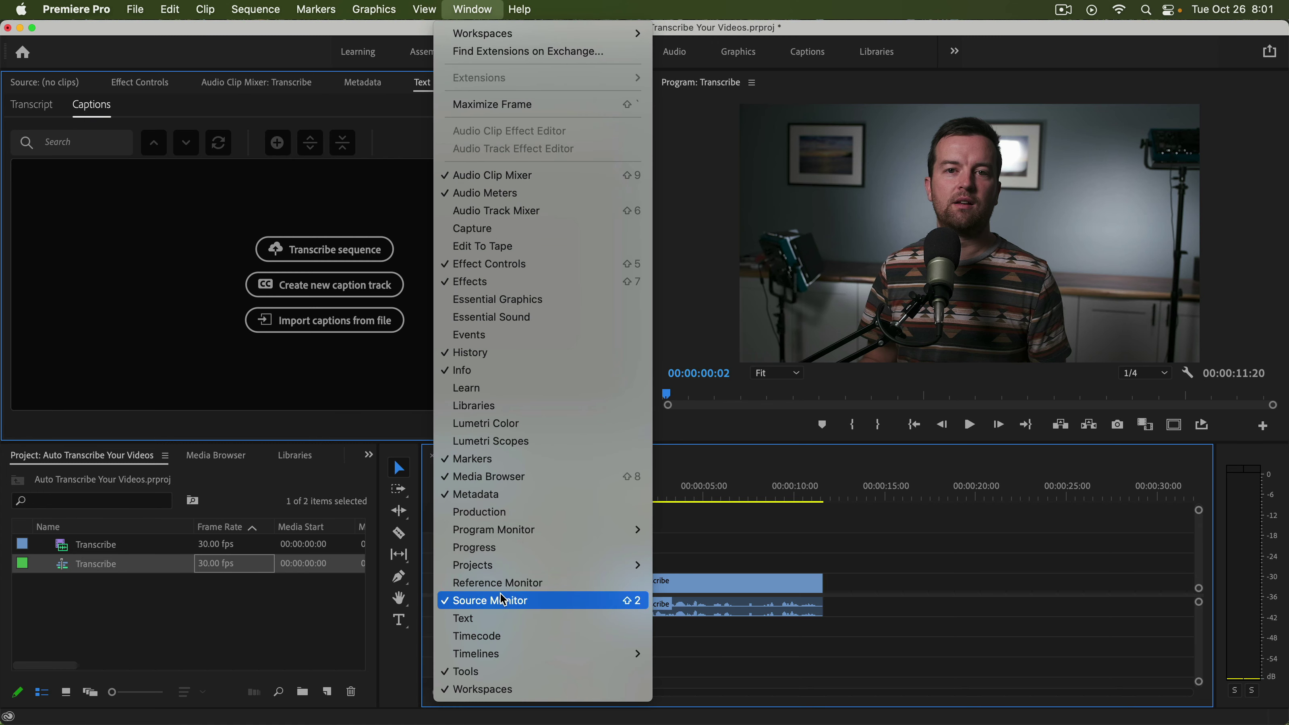
left_click(92, 274)
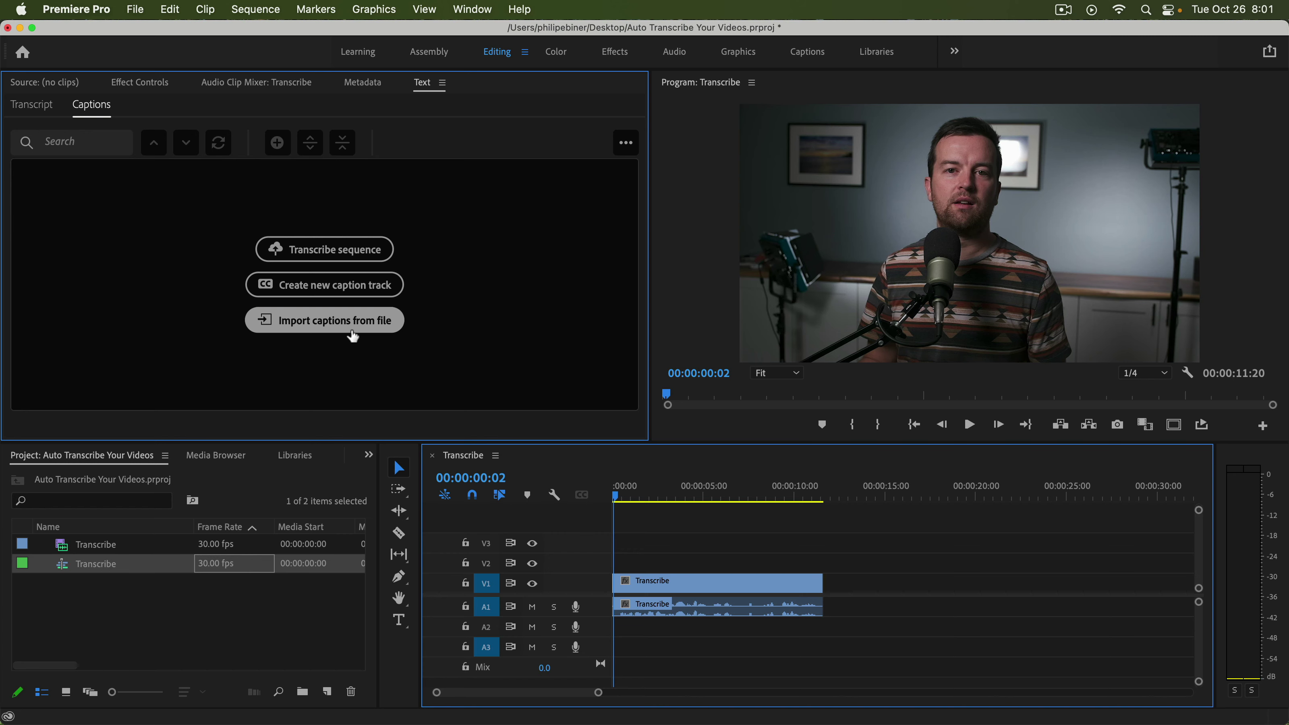
left_click(324, 256)
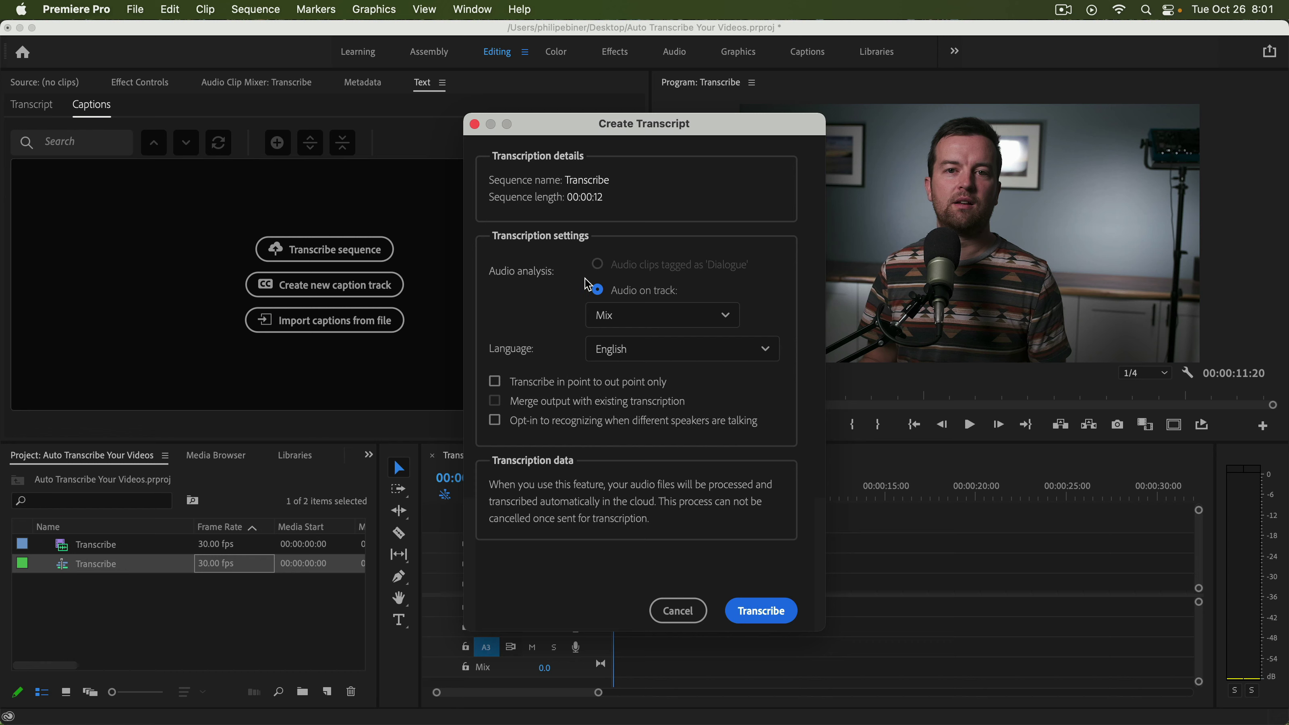
left_click(679, 328)
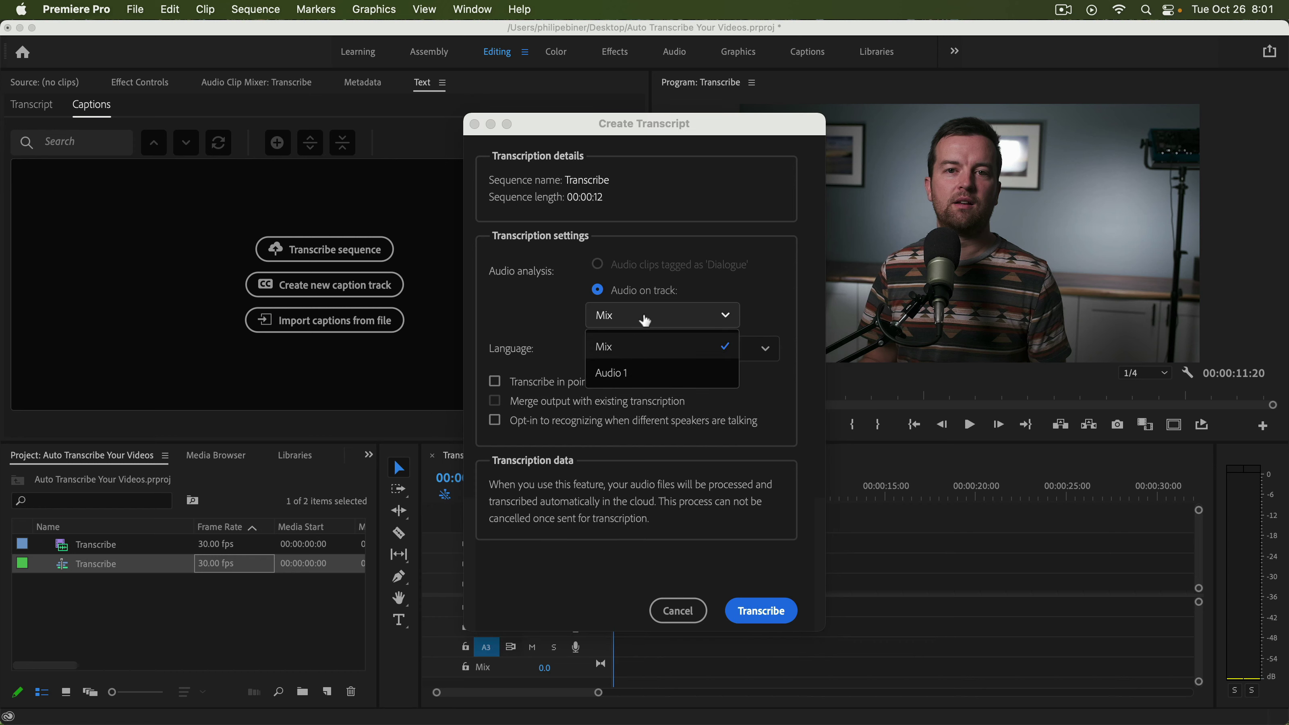
left_click(534, 316)
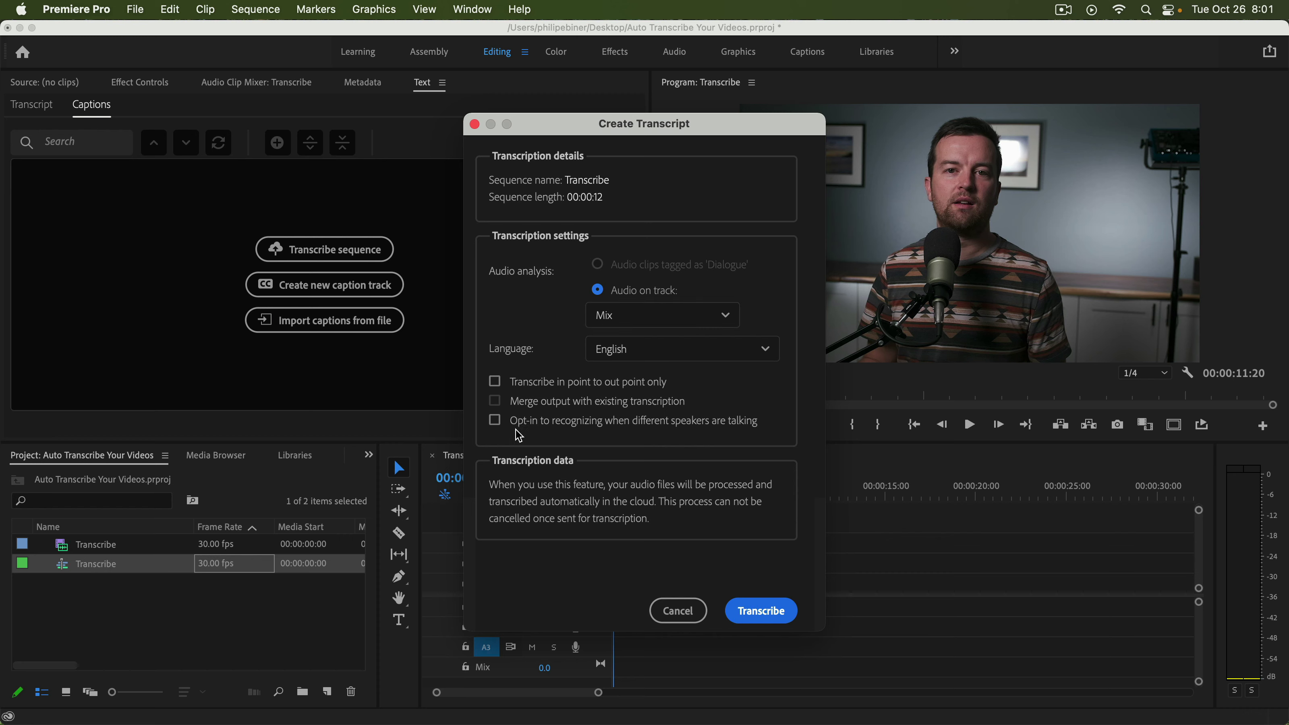
left_click(494, 421)
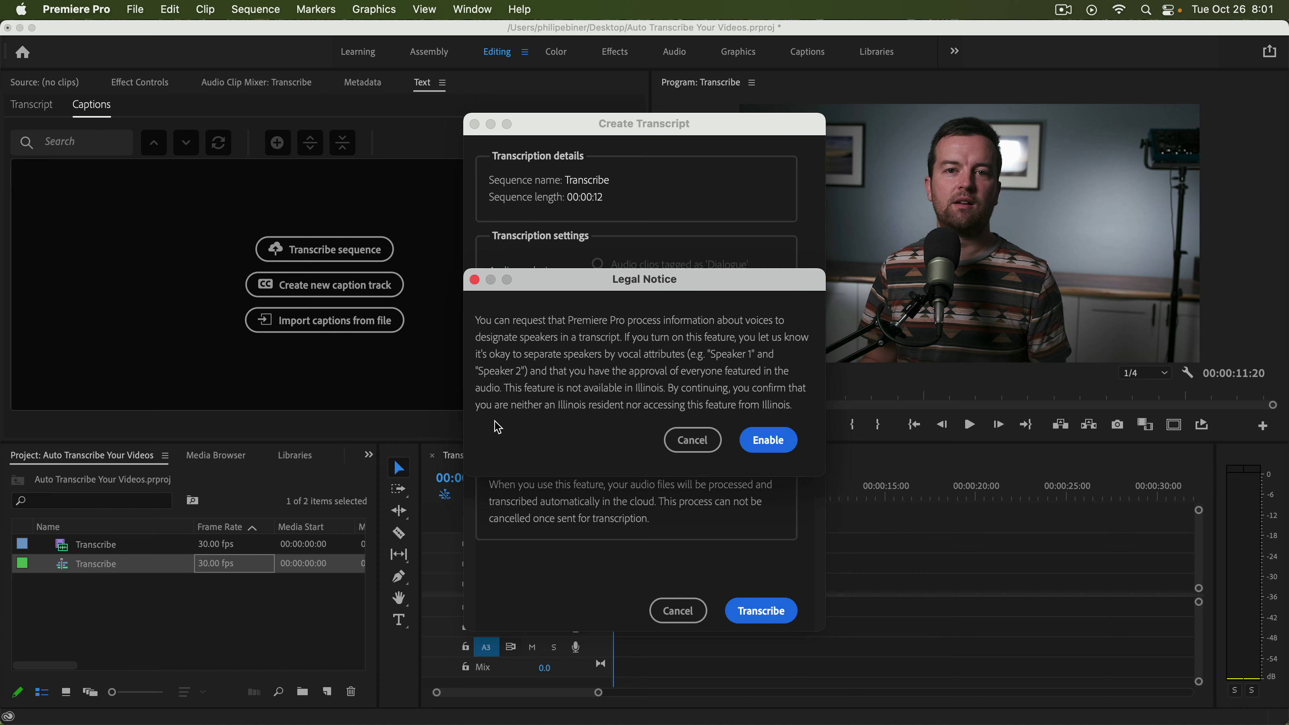
left_click(694, 447)
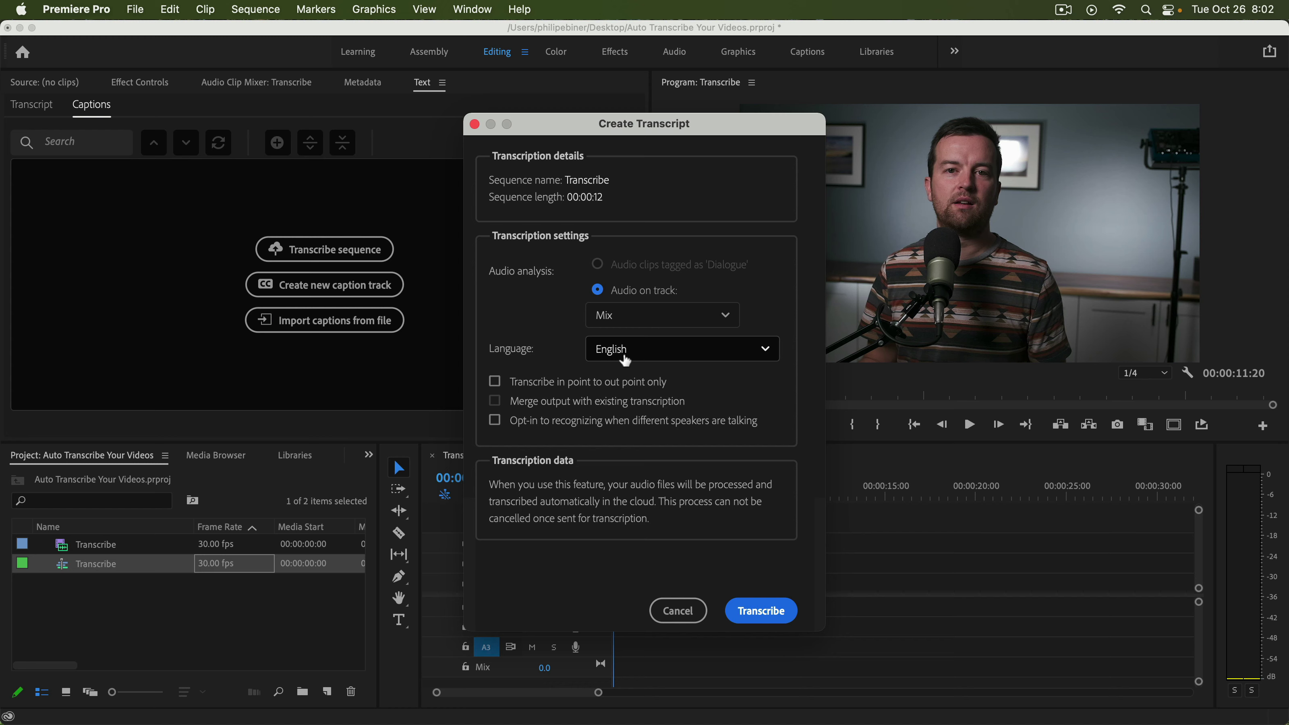
left_click(548, 384)
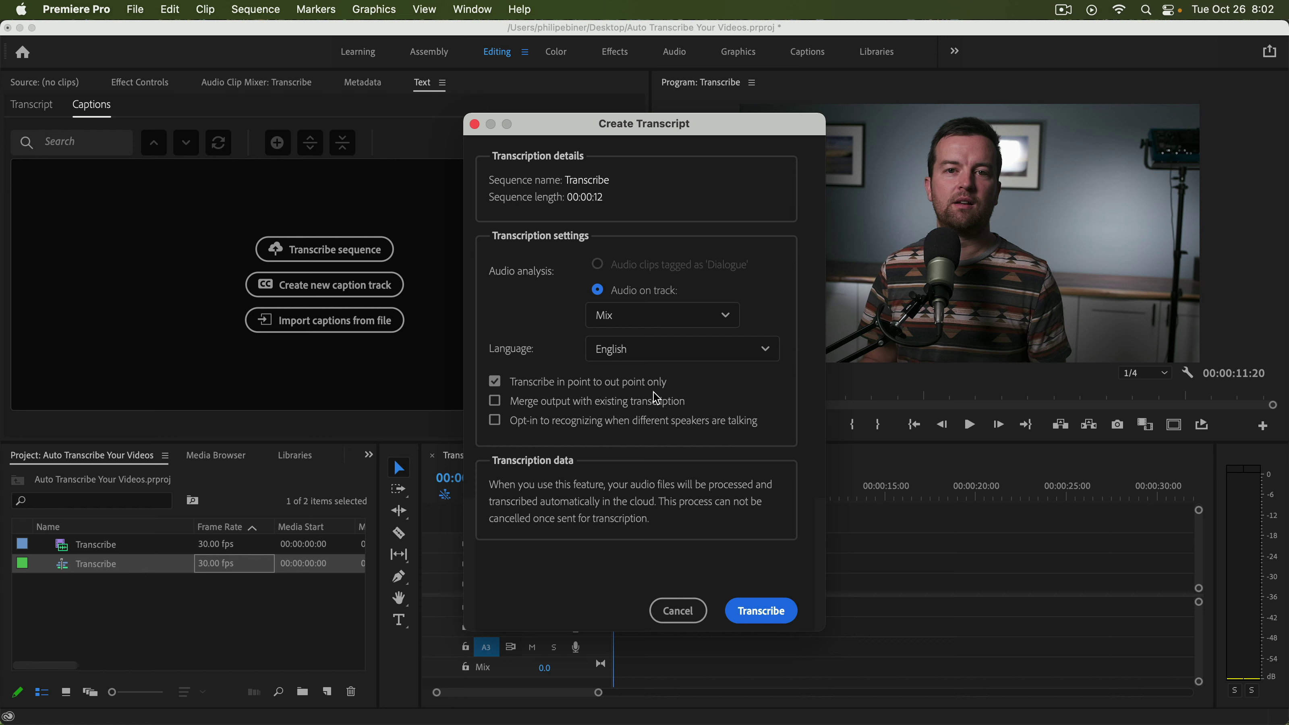
left_click(554, 381)
left_click(558, 386)
left_click(563, 390)
left_click(761, 611)
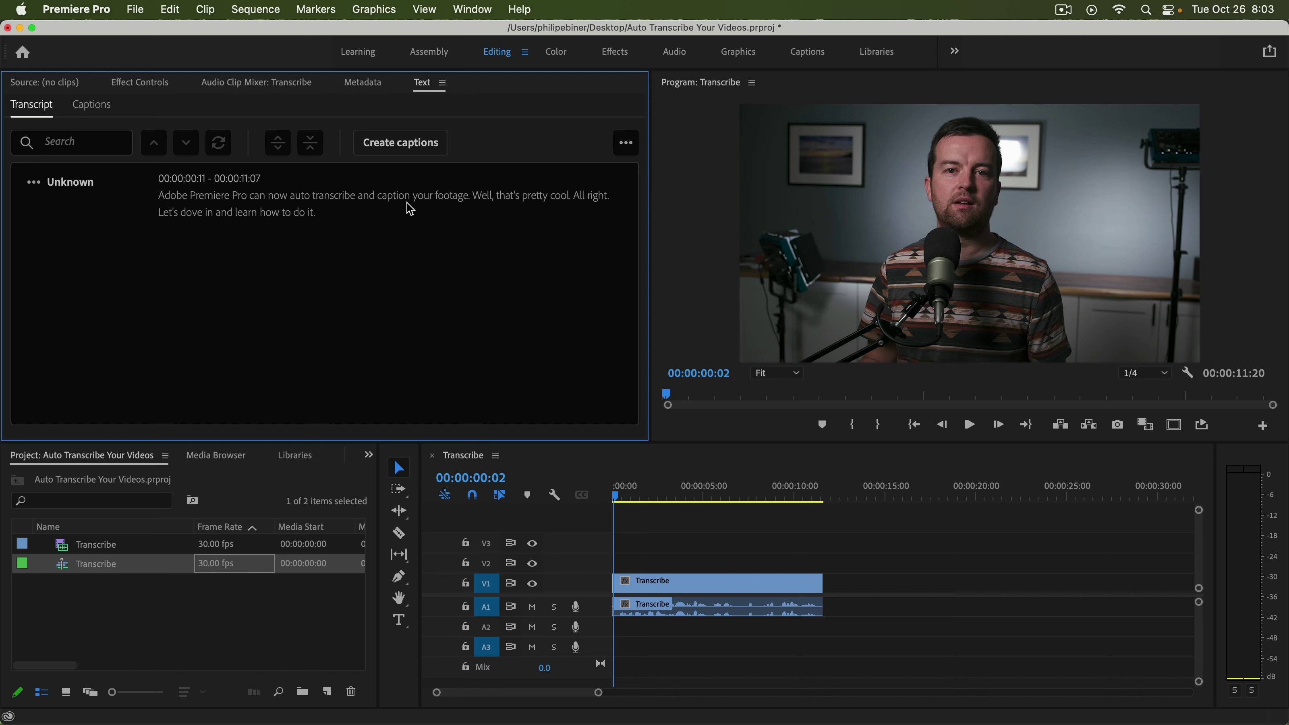
Replace the word "Well," with "Woah," in the transcript text
left_click(484, 198)
double_click(486, 201)
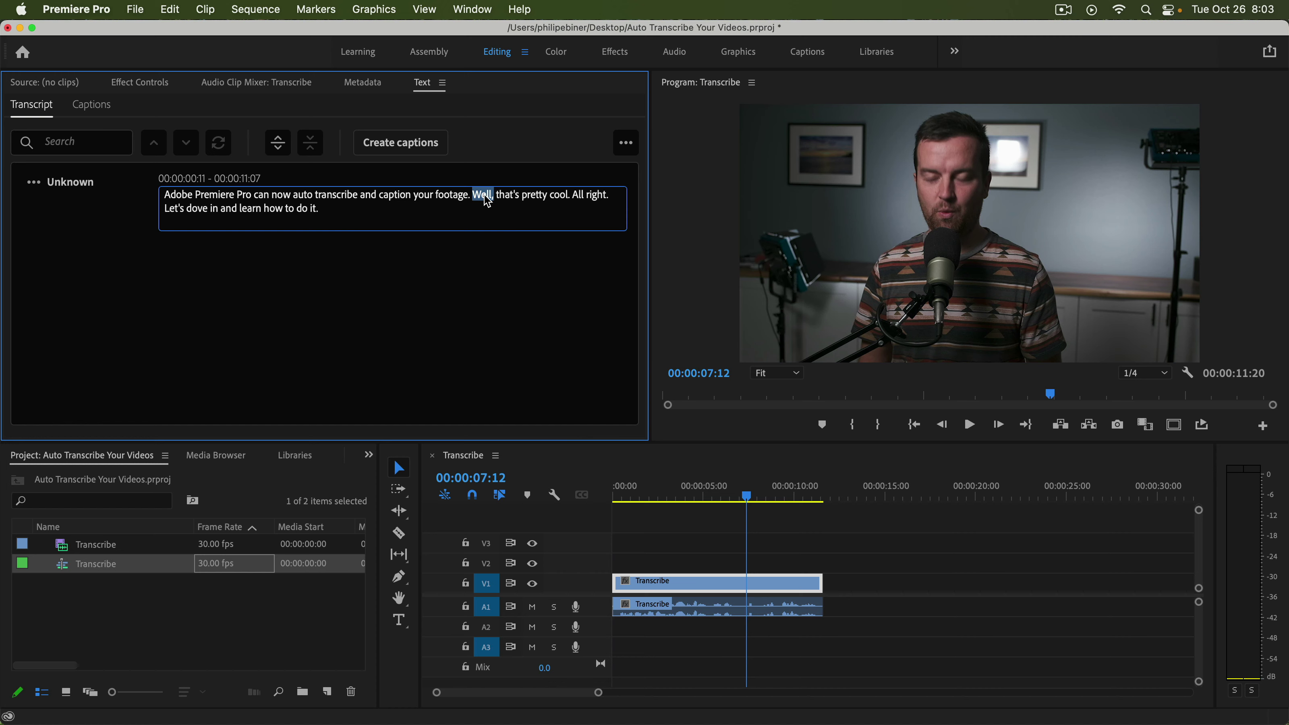
type("Woah")
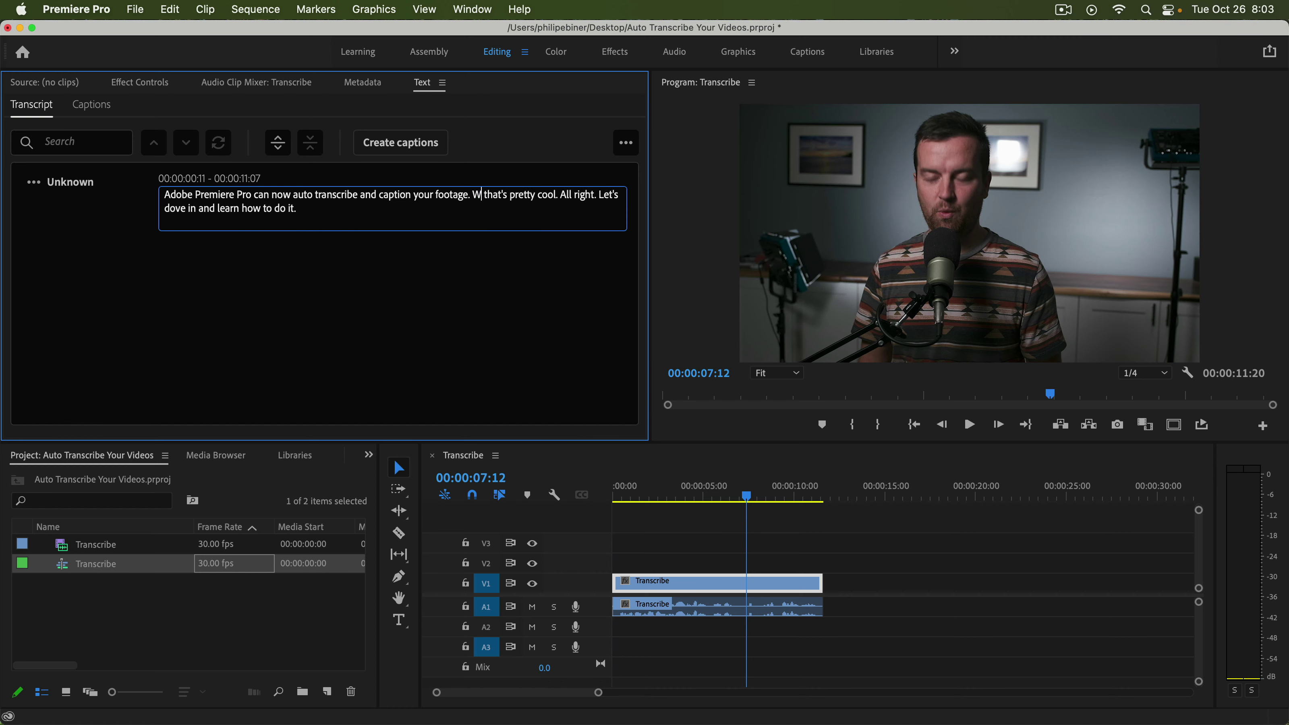
type(",")
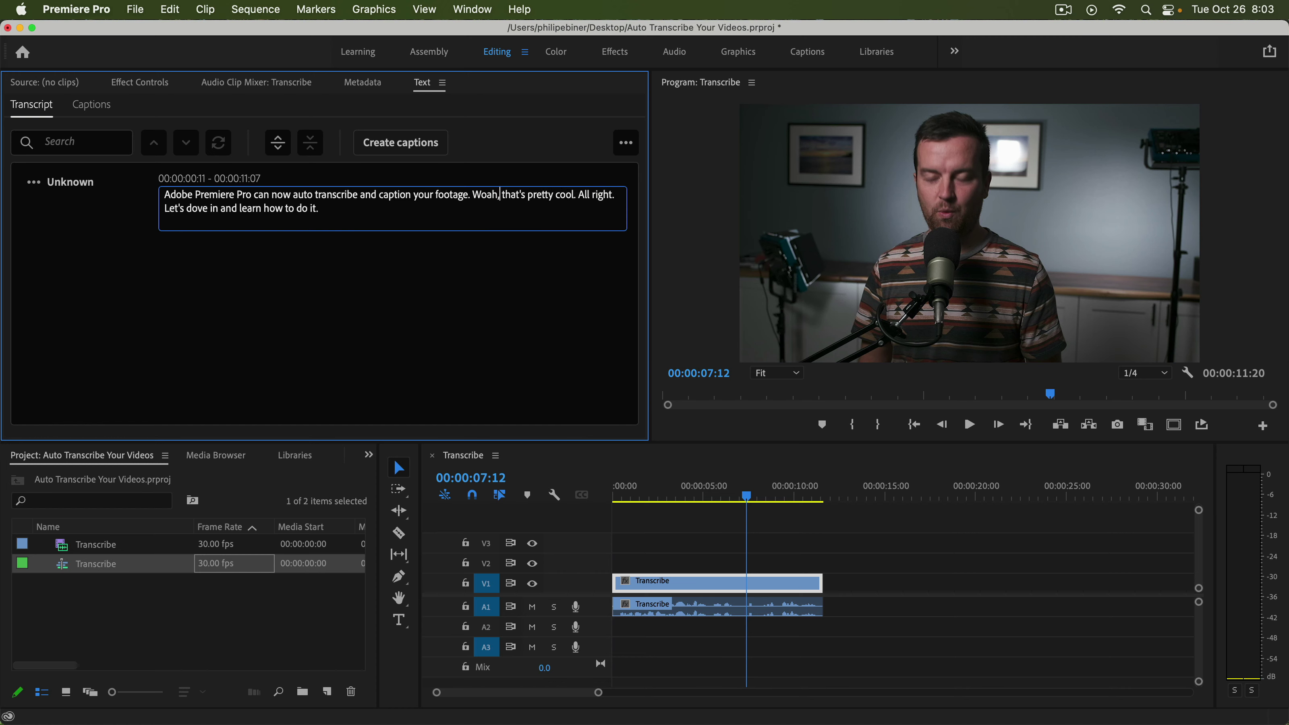
left_click(362, 238)
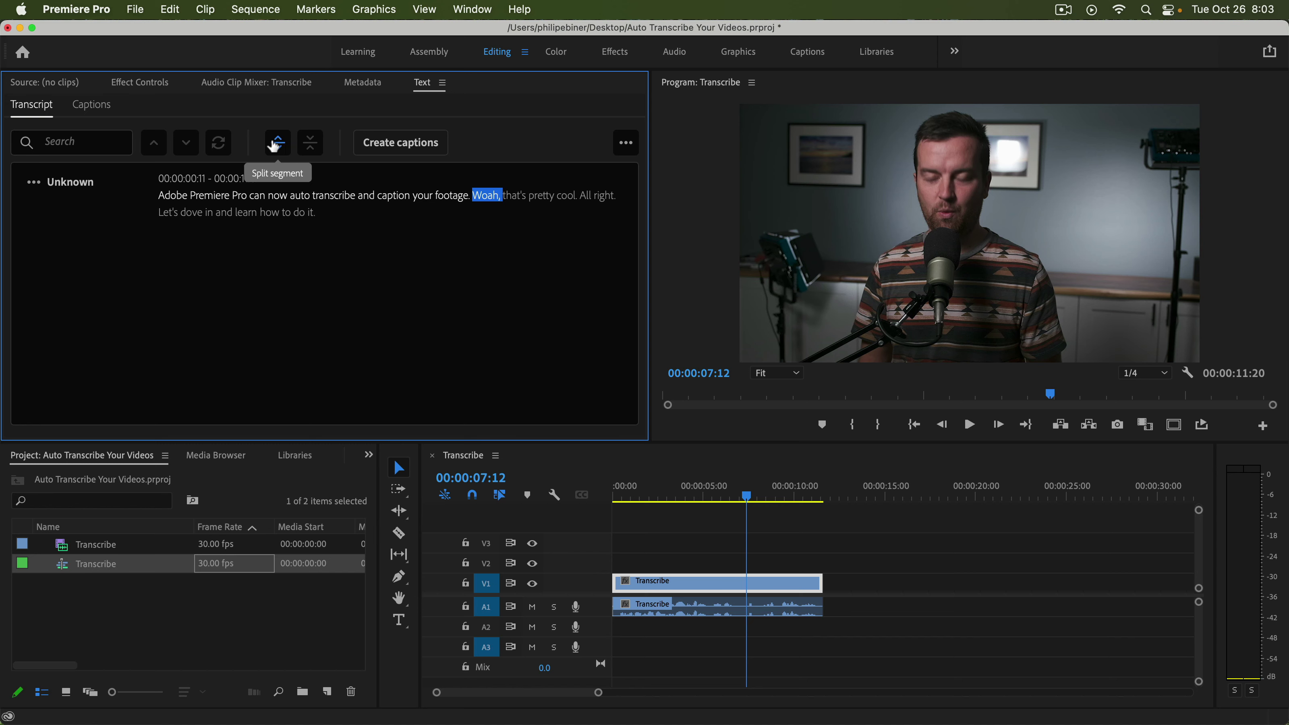
Create captions from the sequence transcript with the Subtitle Default preset, no style, and single lines
left_click(429, 147)
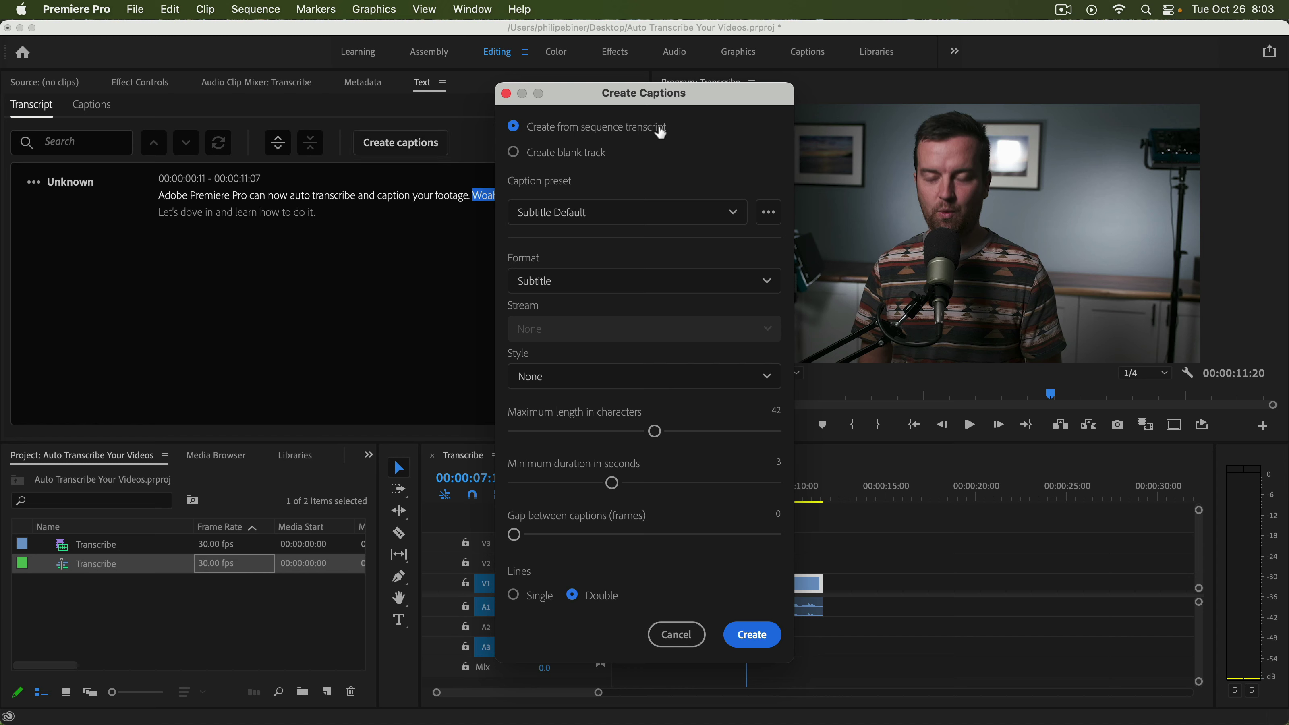
left_click(566, 213)
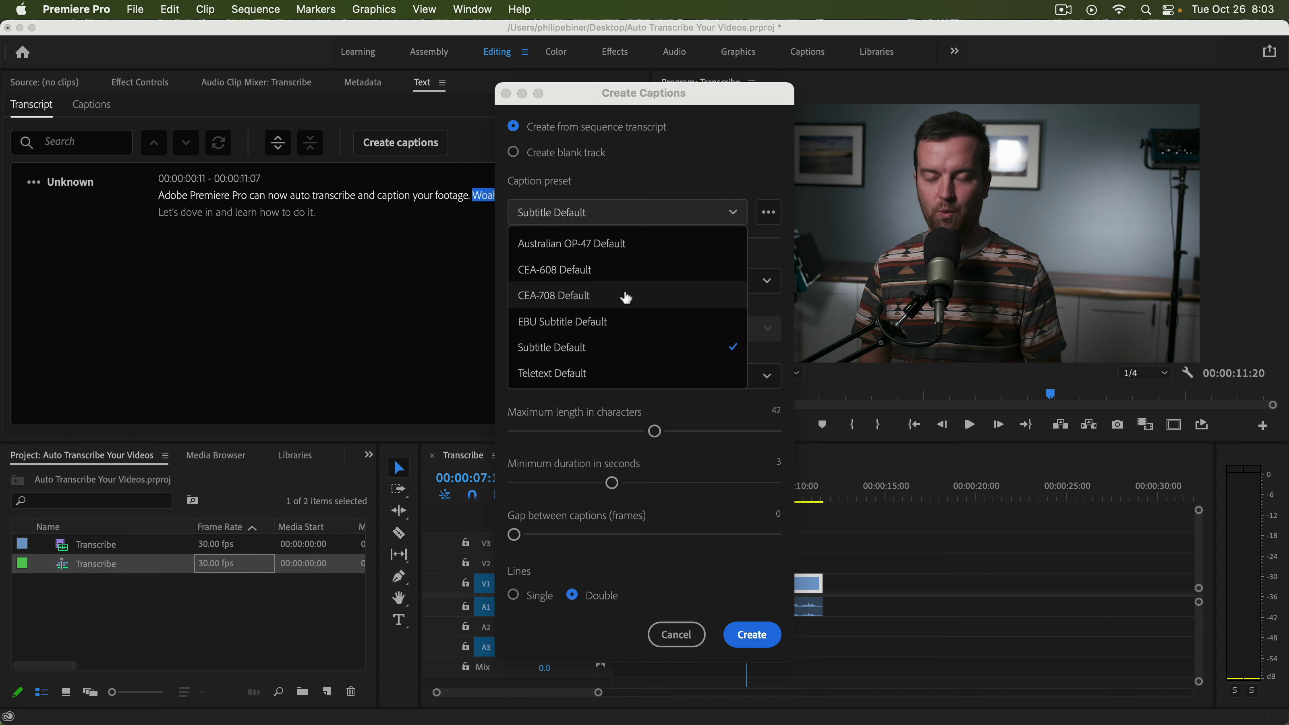
left_click(648, 177)
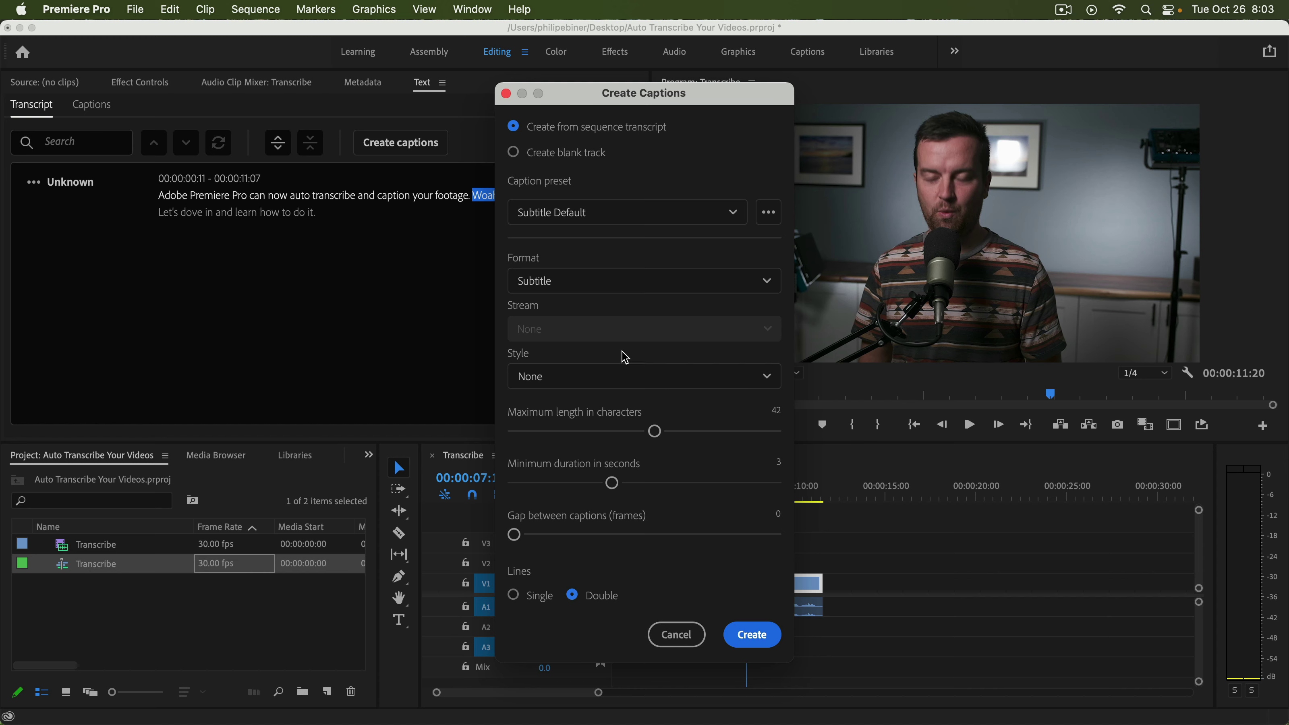
left_click(661, 386)
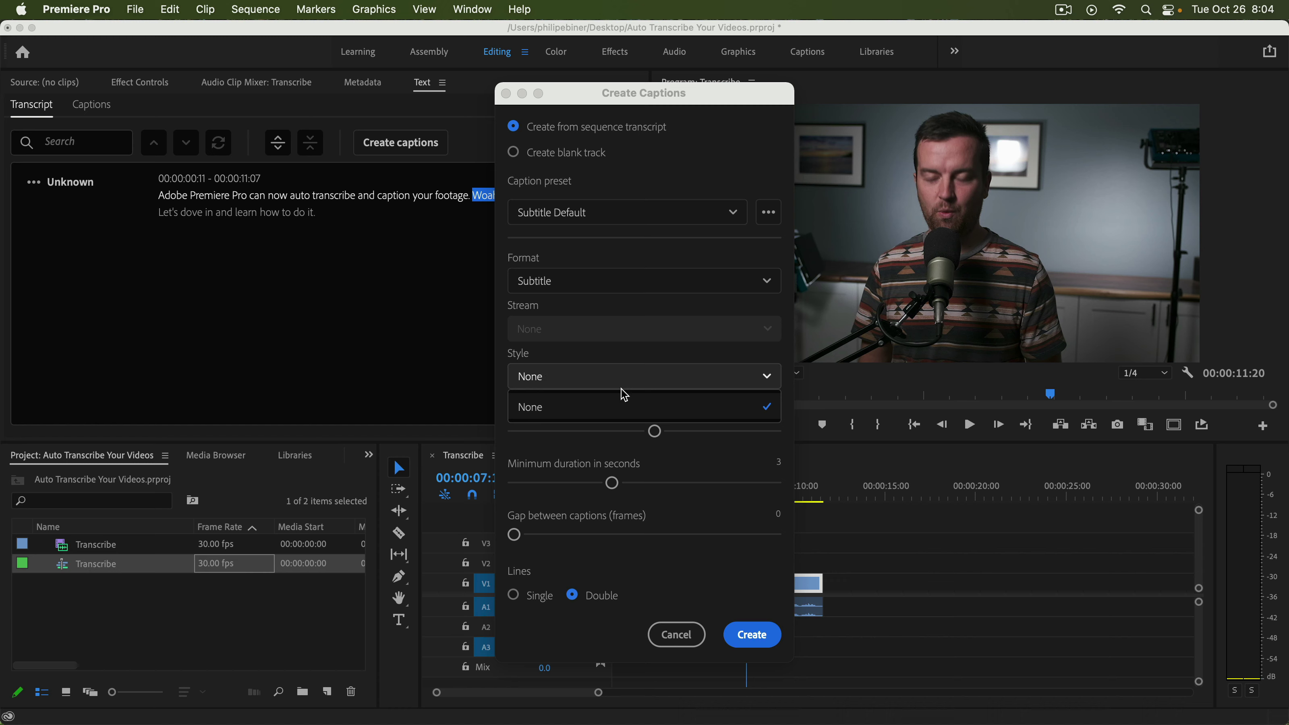
left_click(583, 390)
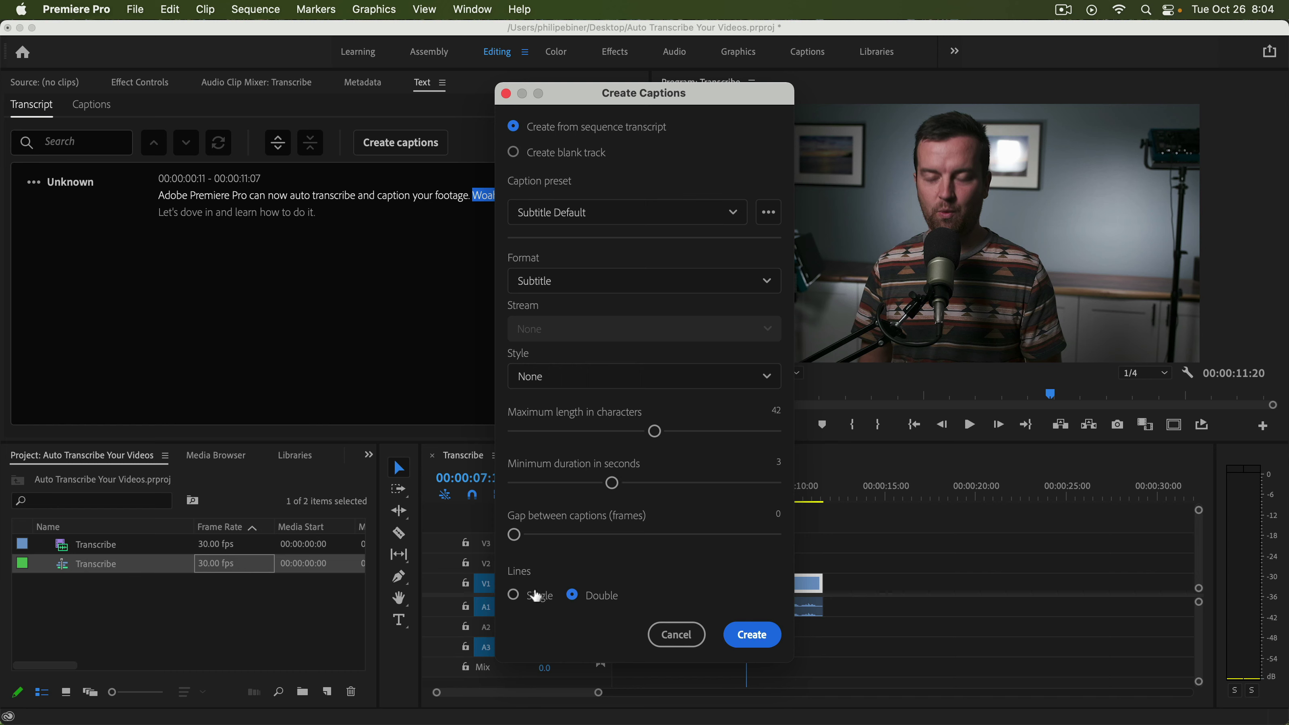
left_click(510, 596)
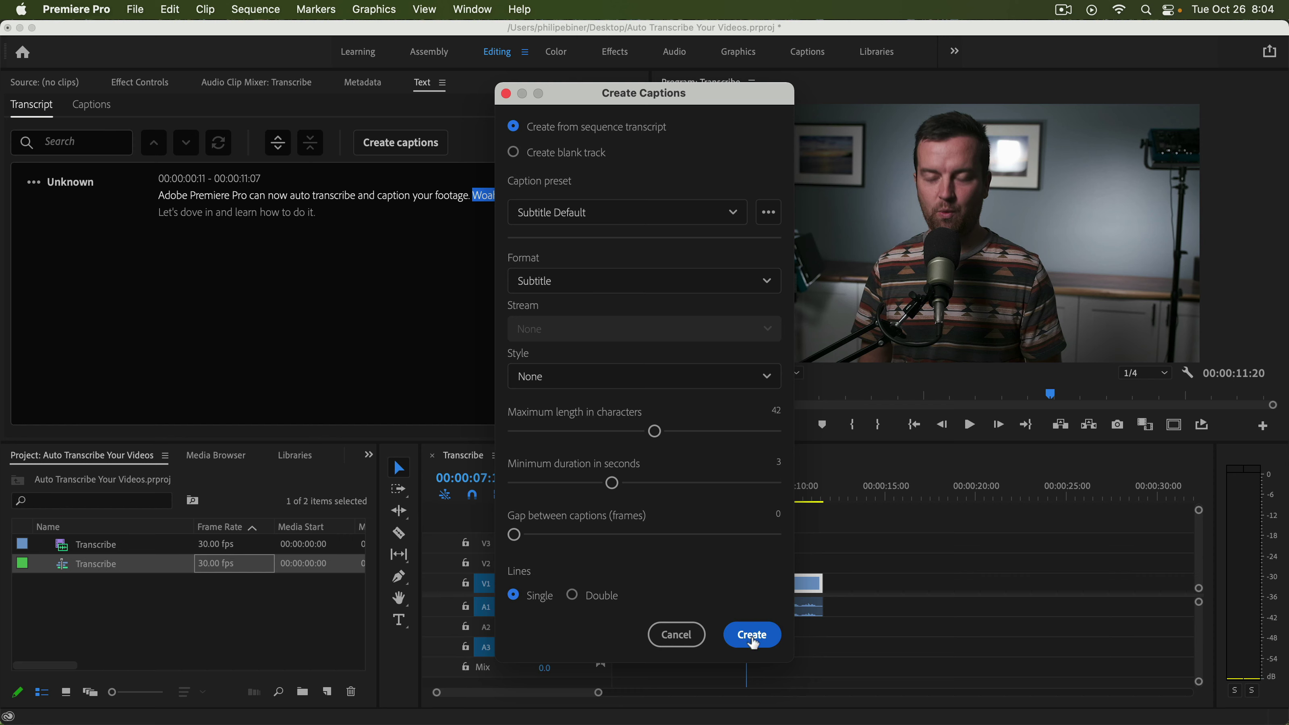
left_click(770, 641)
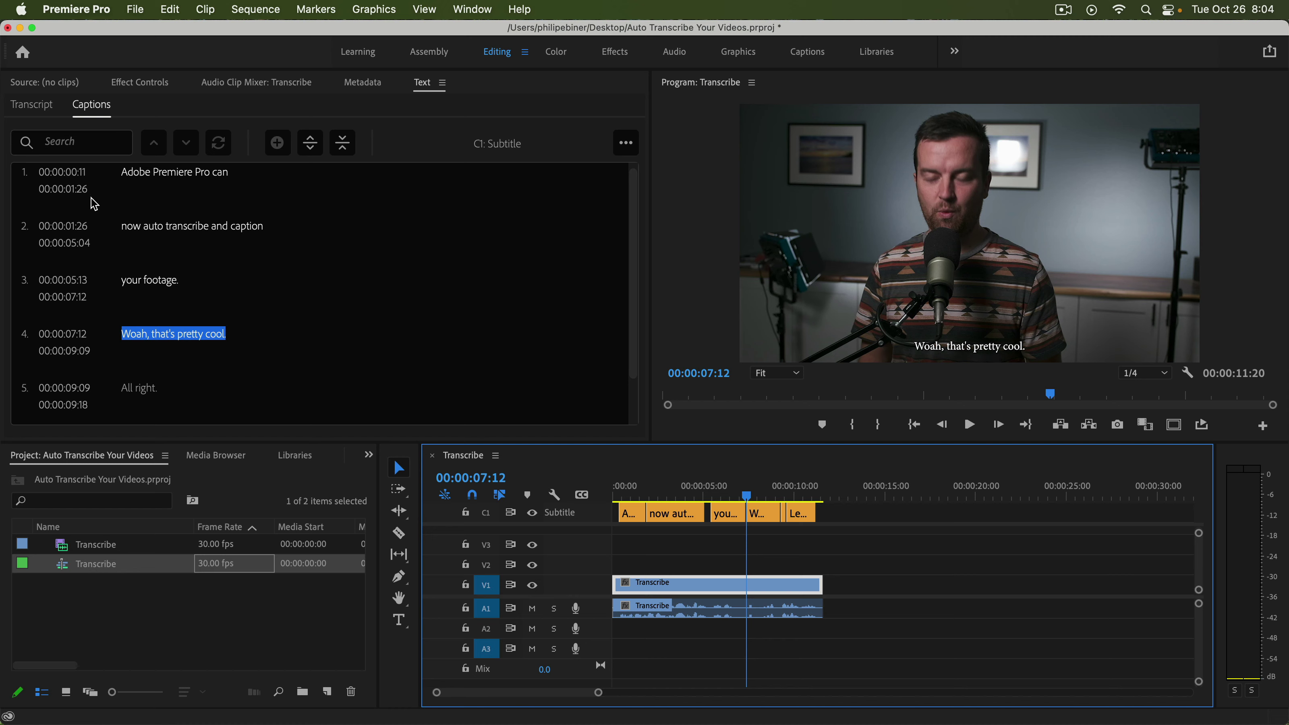
Play the sequence from the start and check how the captions line up with the video at different points
scroll(236, 325, "up", 1)
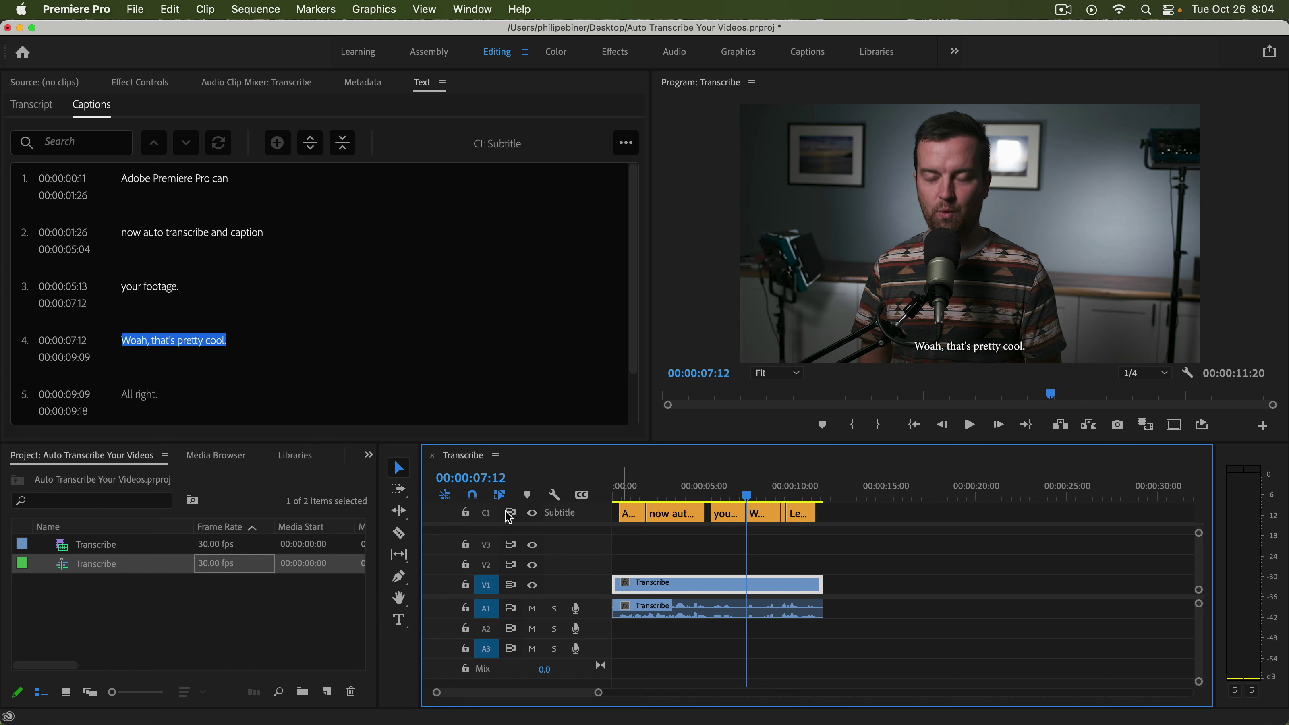
key("Home")
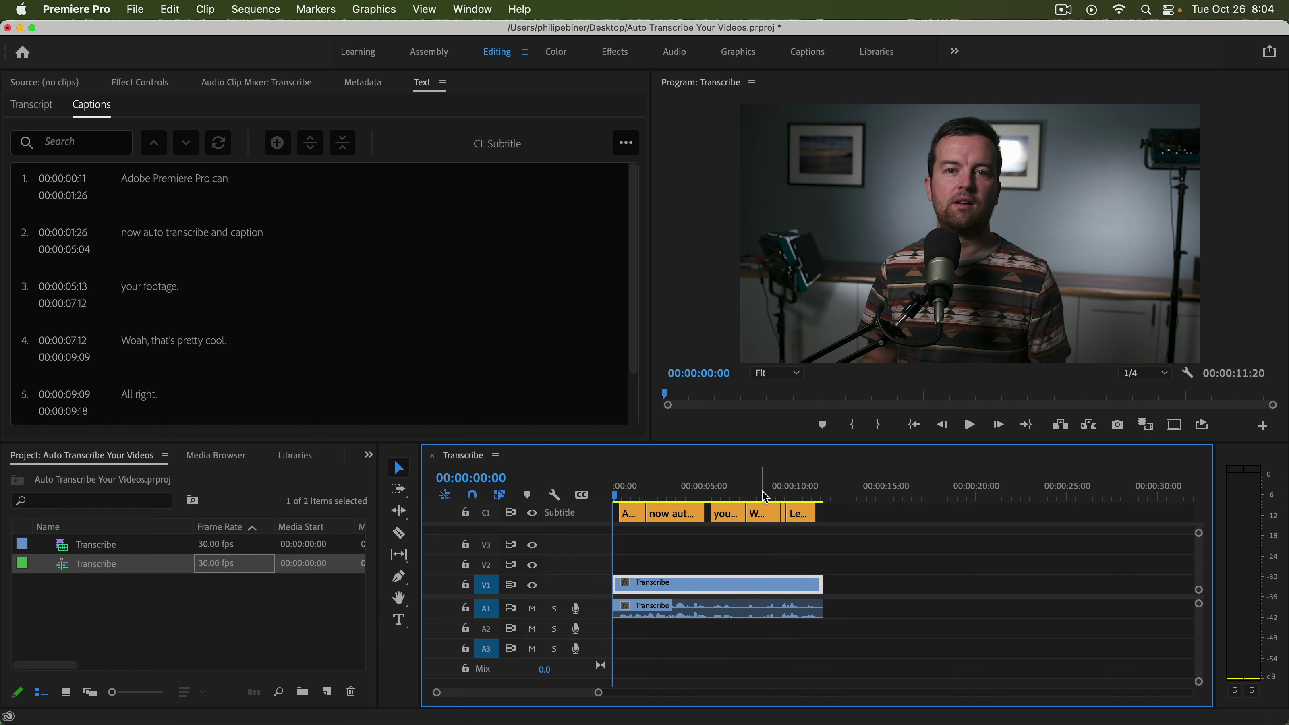
key("space")
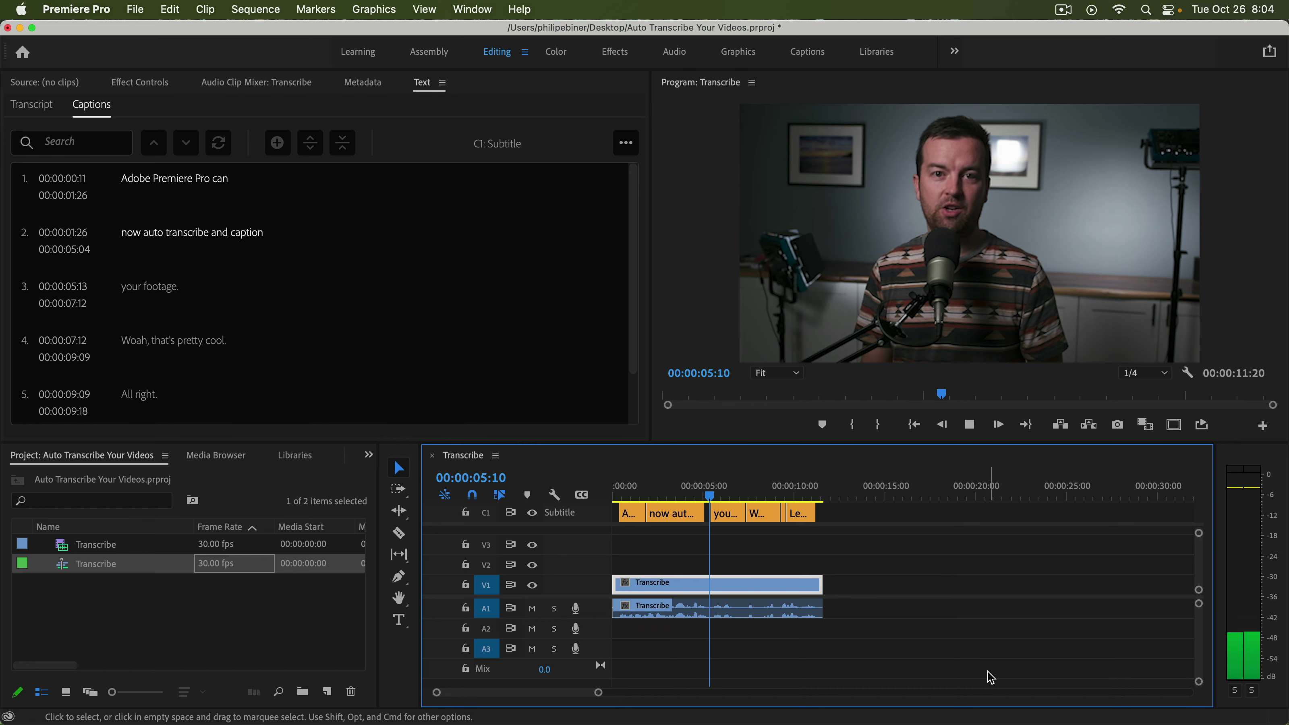
key("space")
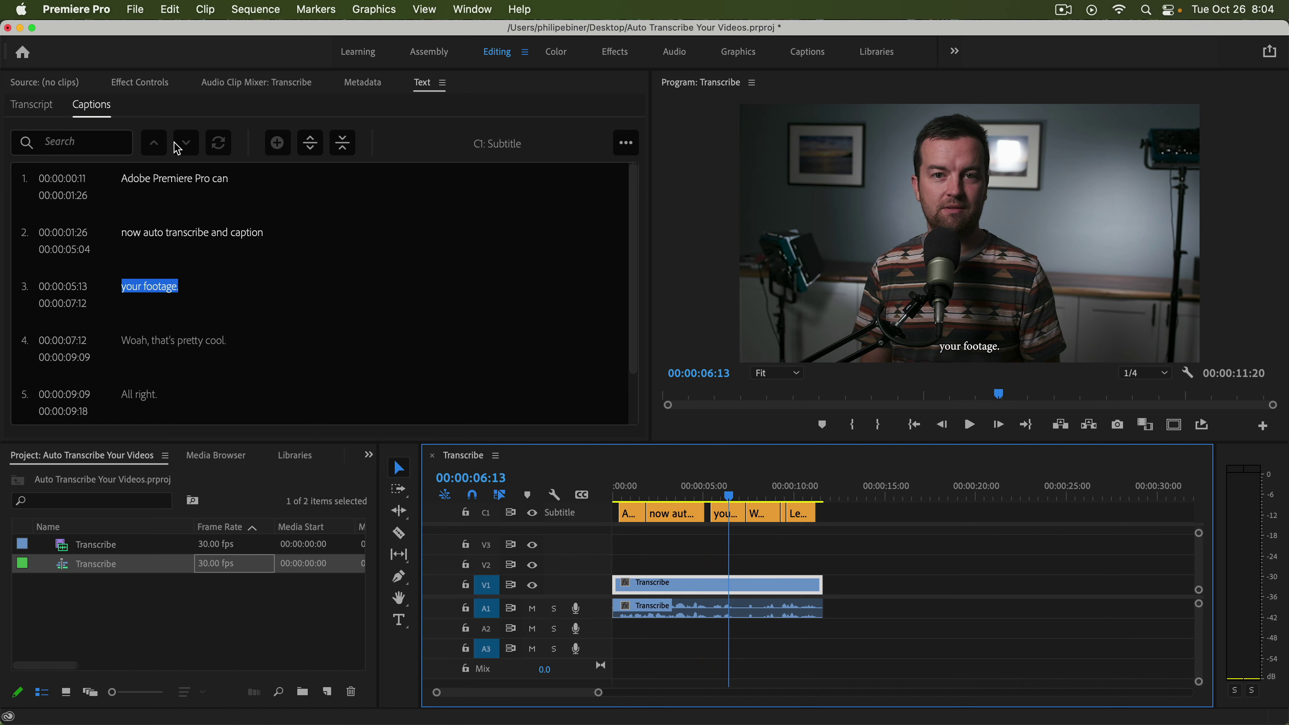
left_click(175, 178)
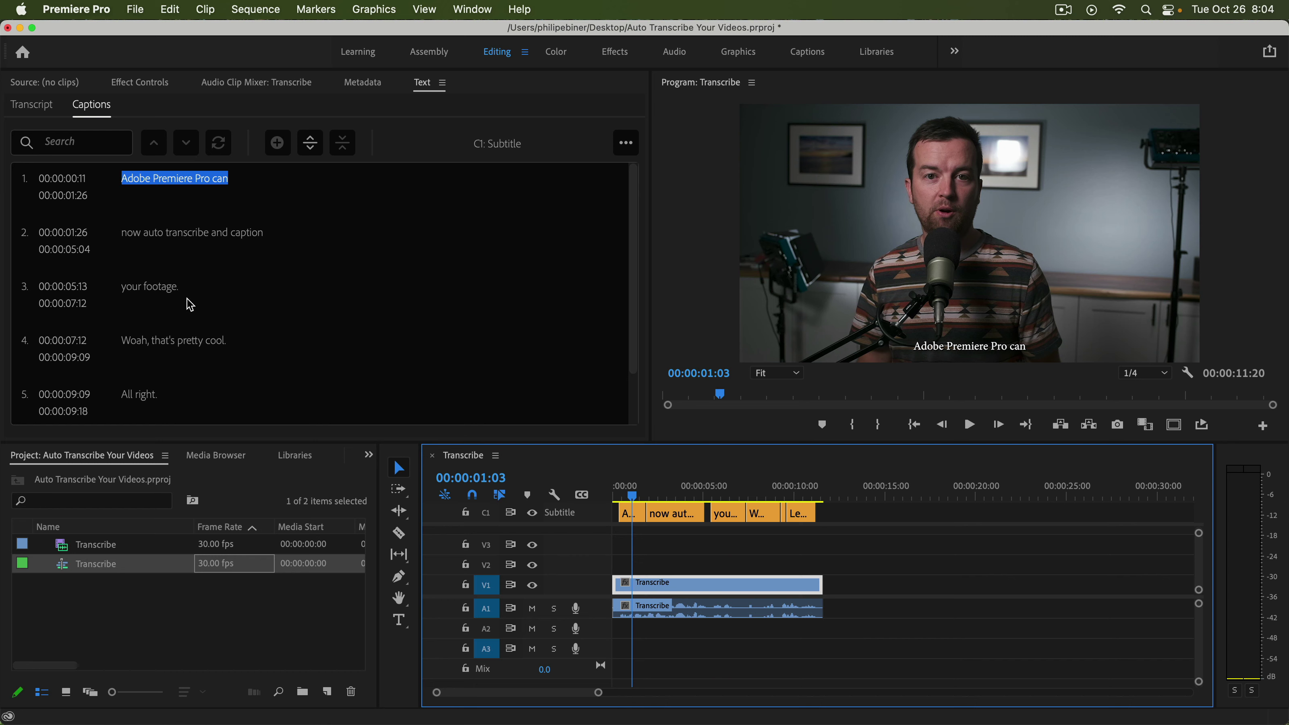
left_click(719, 497)
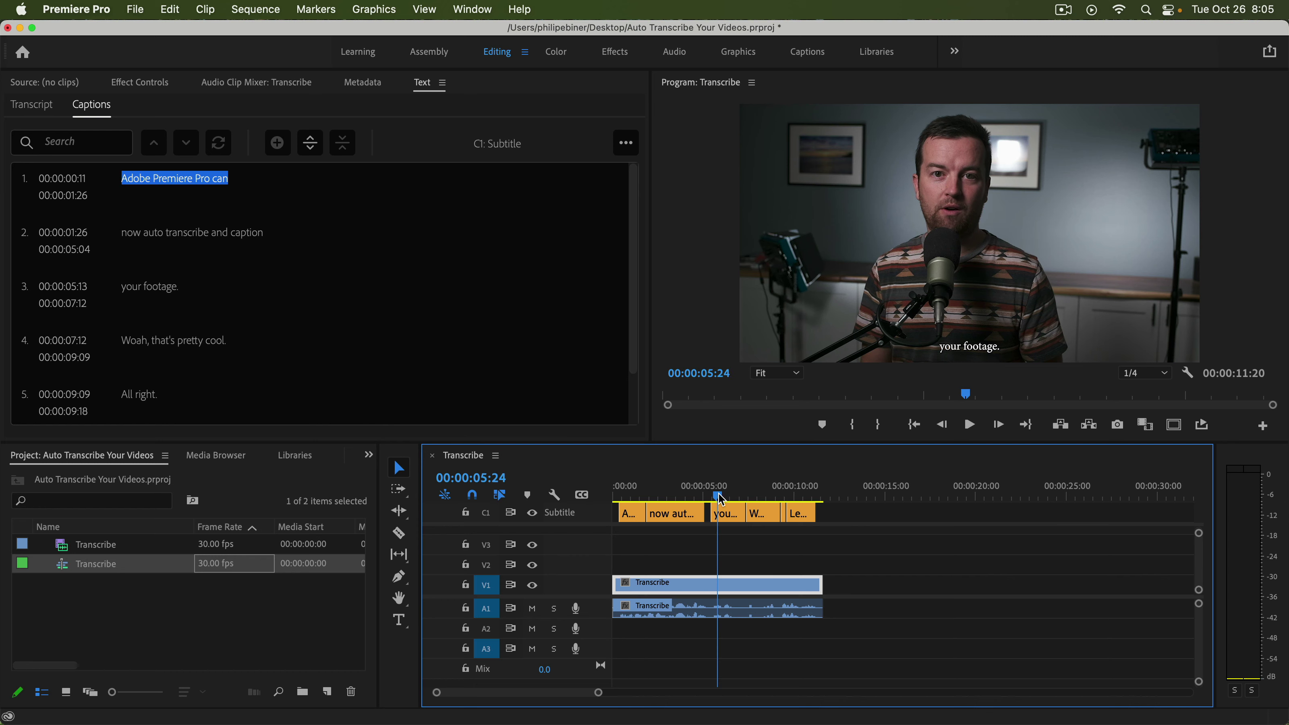
Split the caption "Woah, that's pretty cool." in two and shorten the first half to "Woah!"
left_click(162, 349)
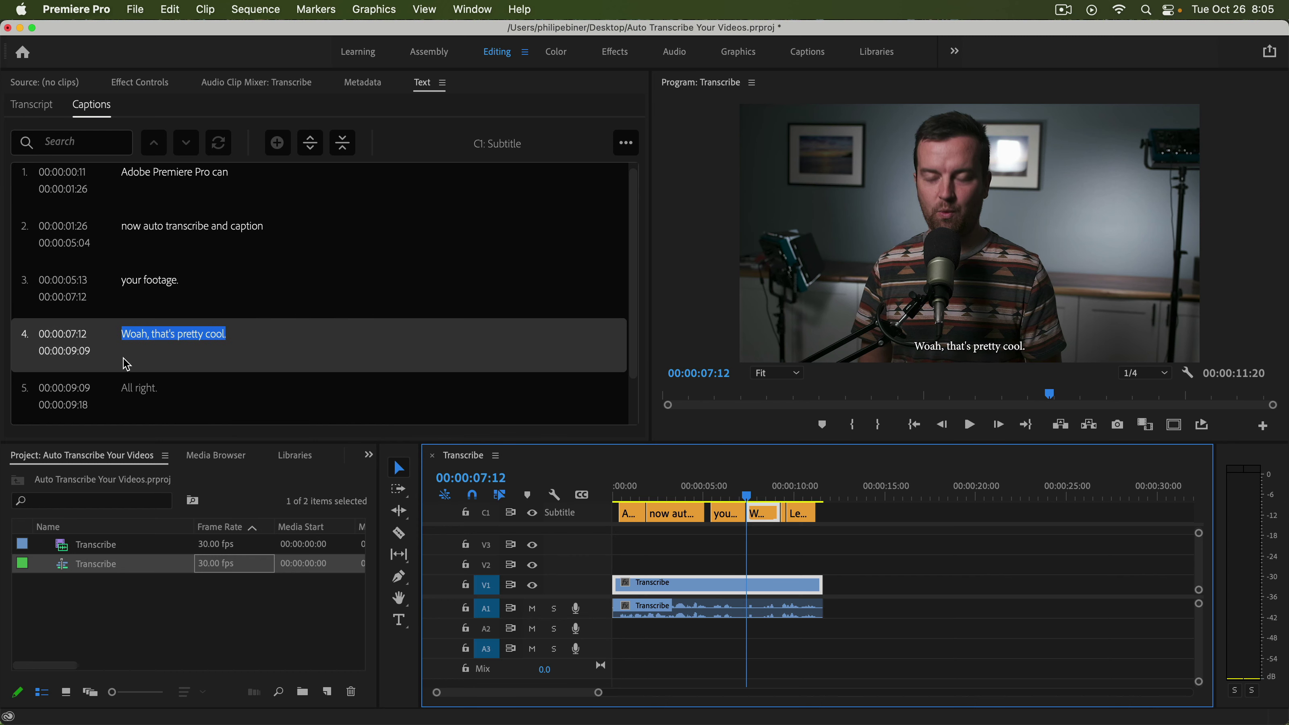
left_click(318, 148)
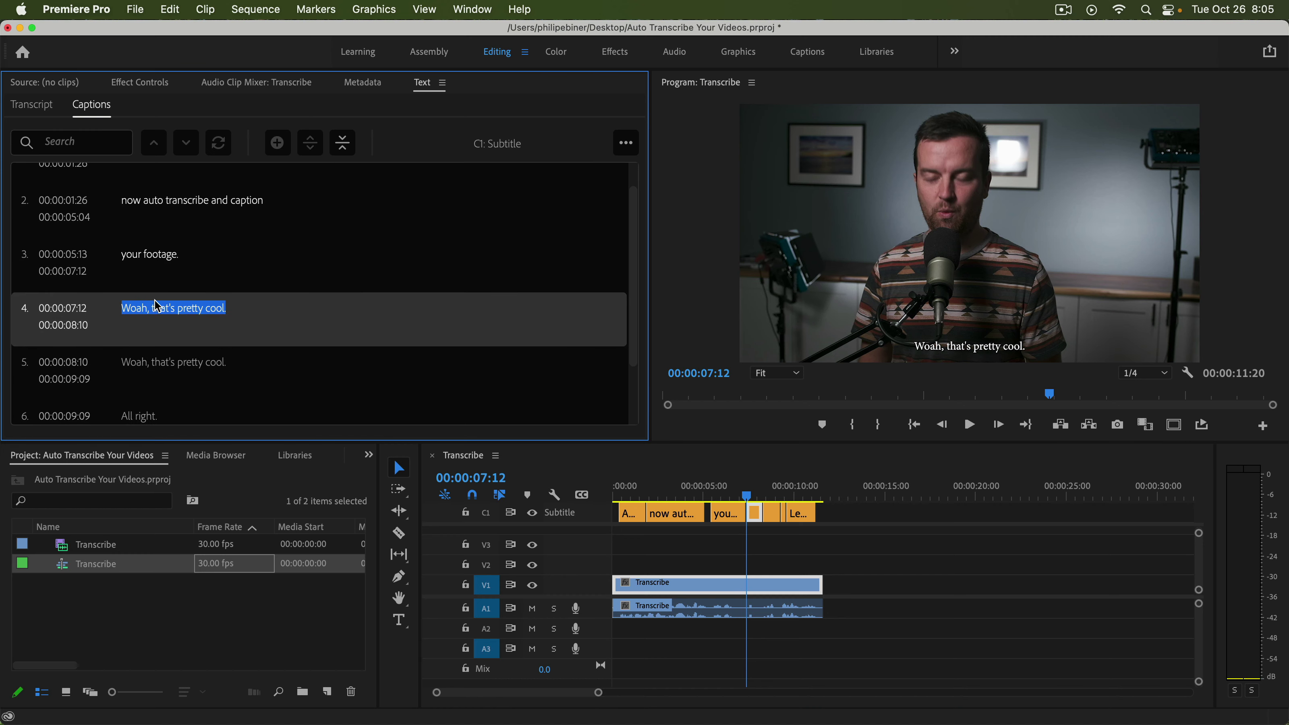
left_click(158, 306)
left_click_drag(155, 294, 289, 295)
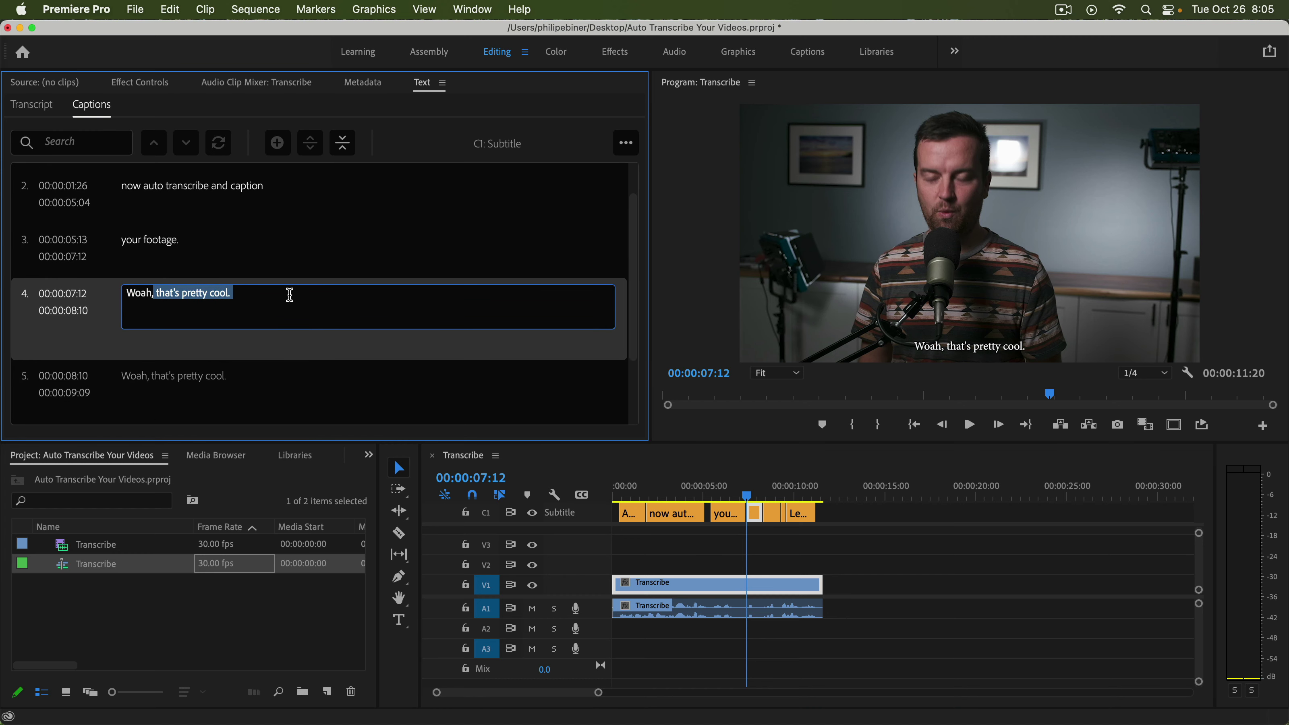
key("BackSpace")
key("BackSpace")
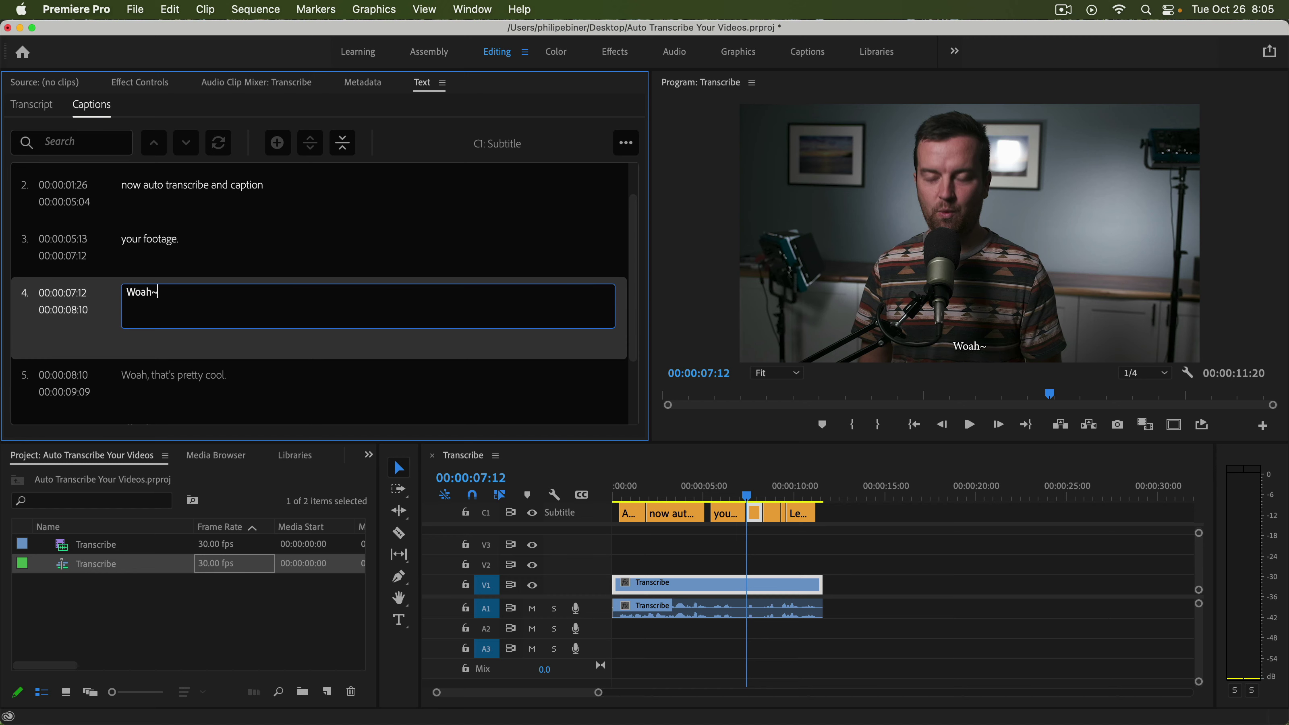
type("!")
left_click(171, 387)
left_click(150, 340)
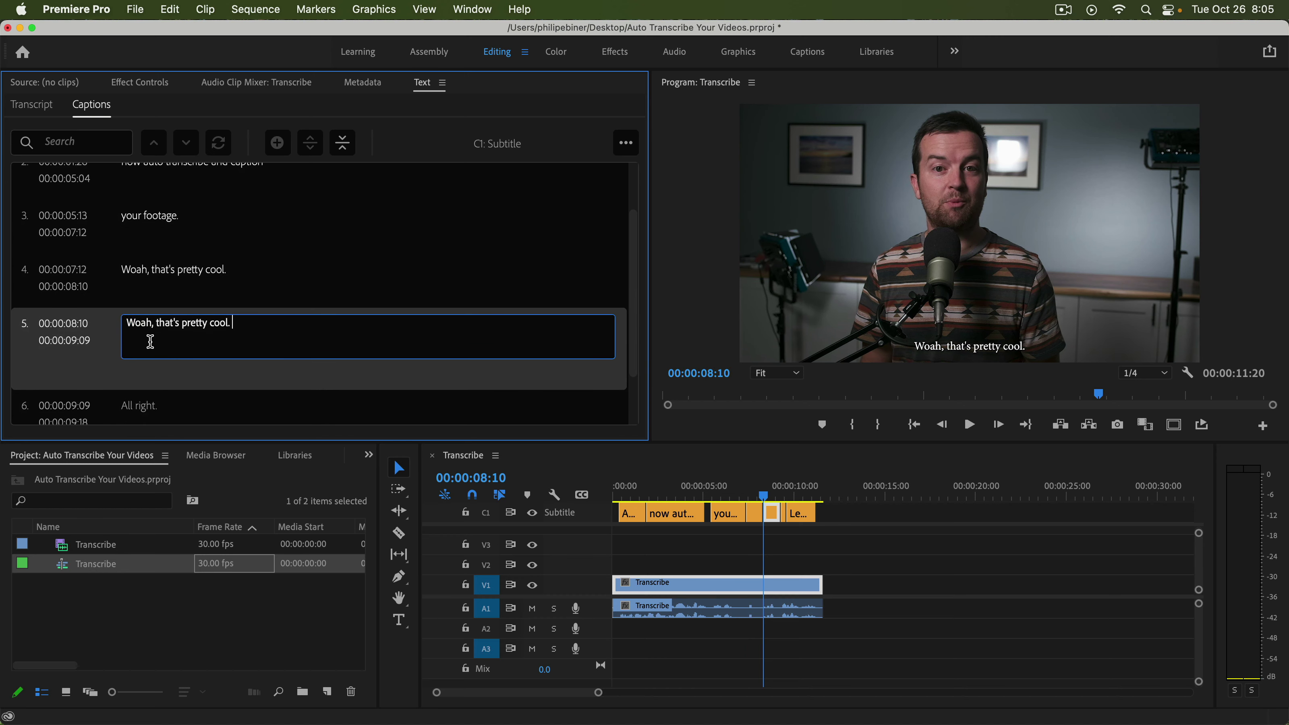
left_click(167, 265)
left_click_drag(152, 287, 301, 301)
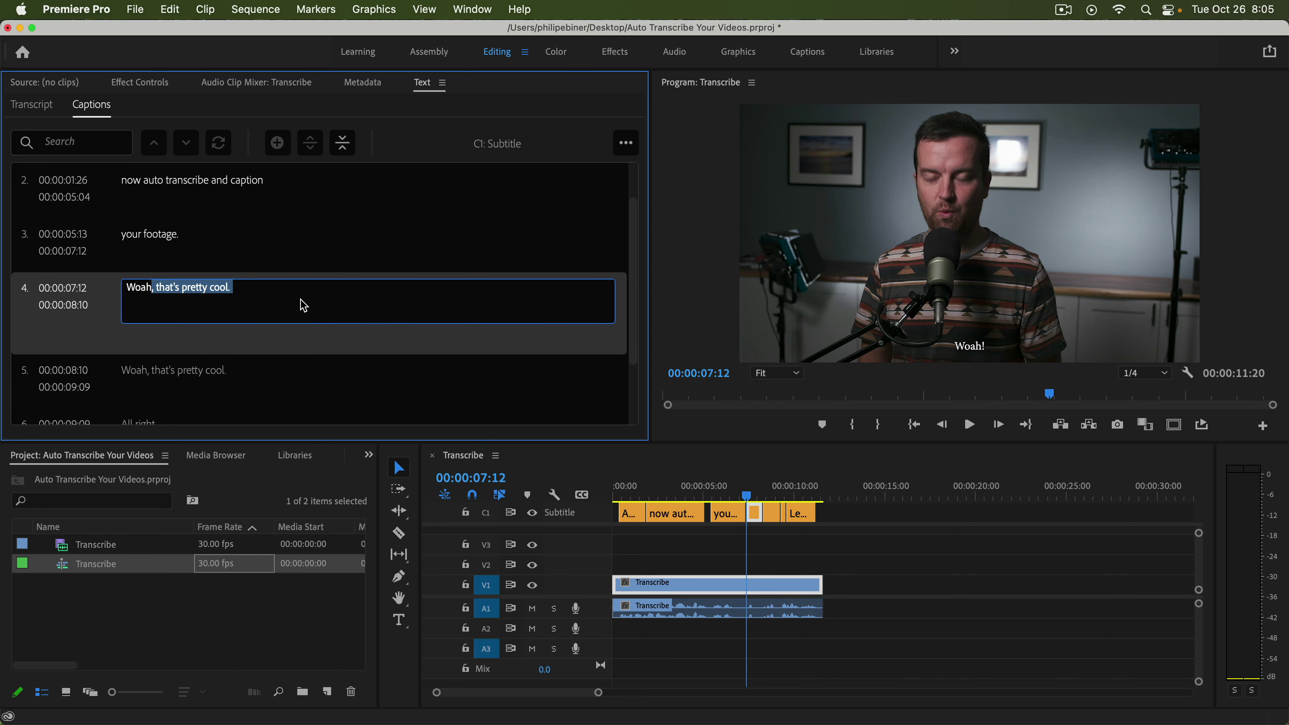
type("!")
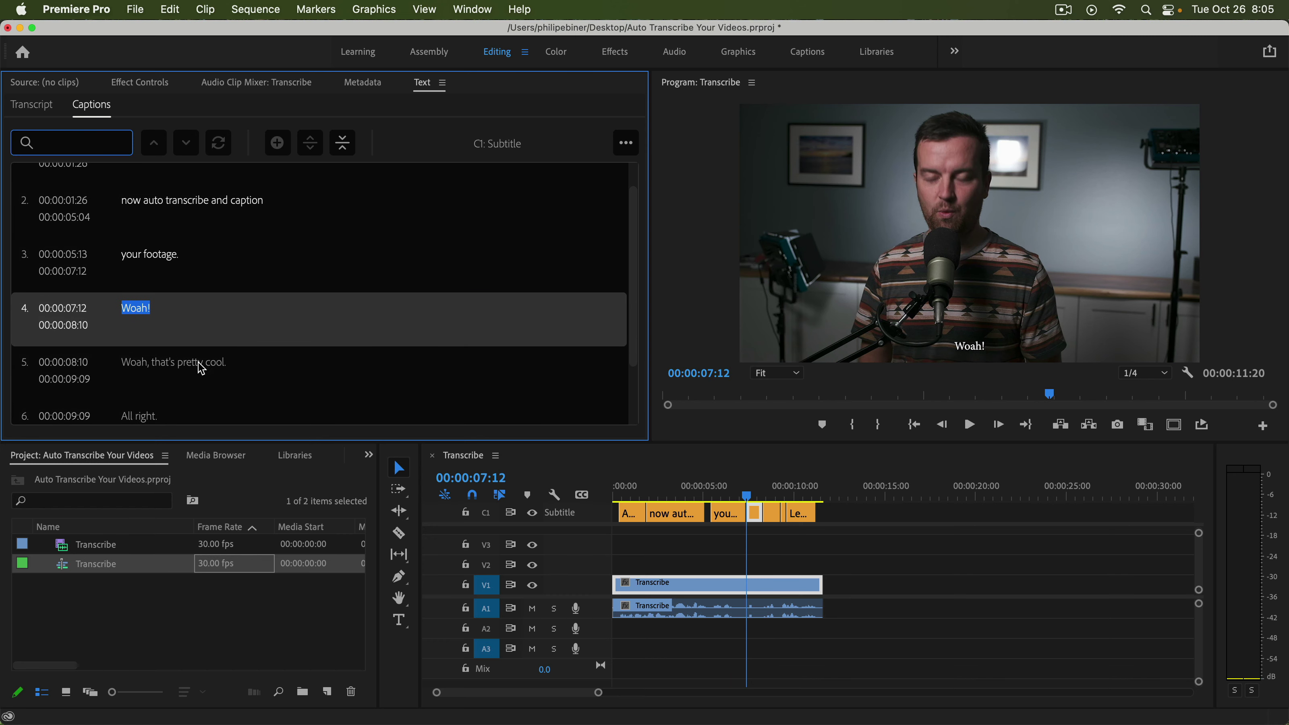
Change the text of the split caption's second half to "That's pretty cool."
left_click(195, 368)
left_click(162, 345)
left_click_drag(125, 316, 158, 315)
type("T")
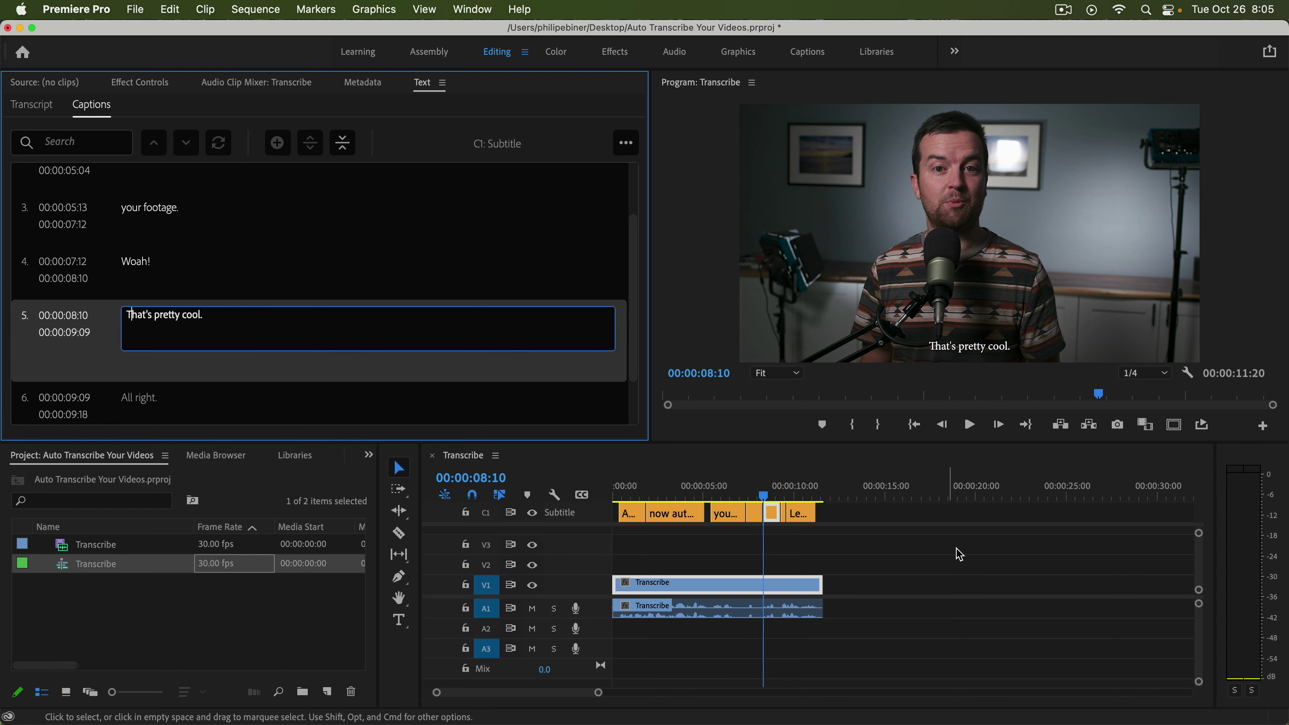
Merge the captions "All right." and "Let's dove in and learn how to do it." into one, and view the captions' export options
left_click_drag(763, 495, 807, 502)
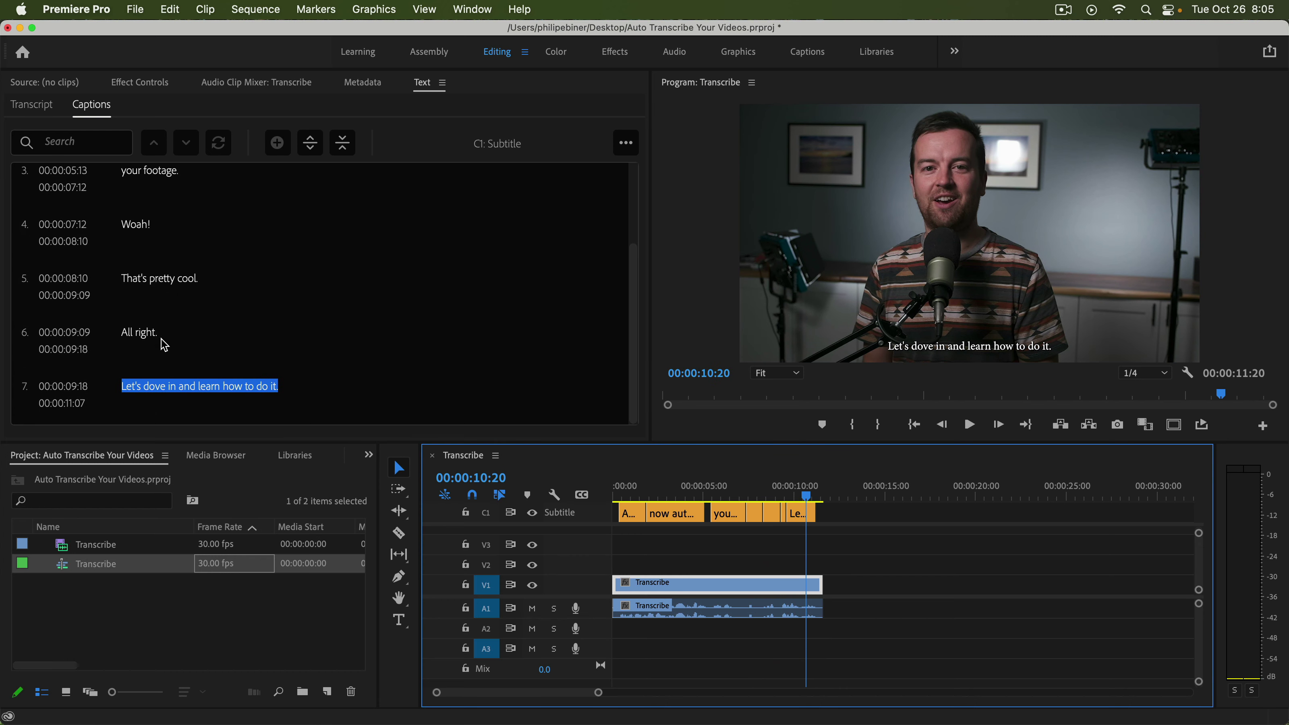
left_click(68, 345)
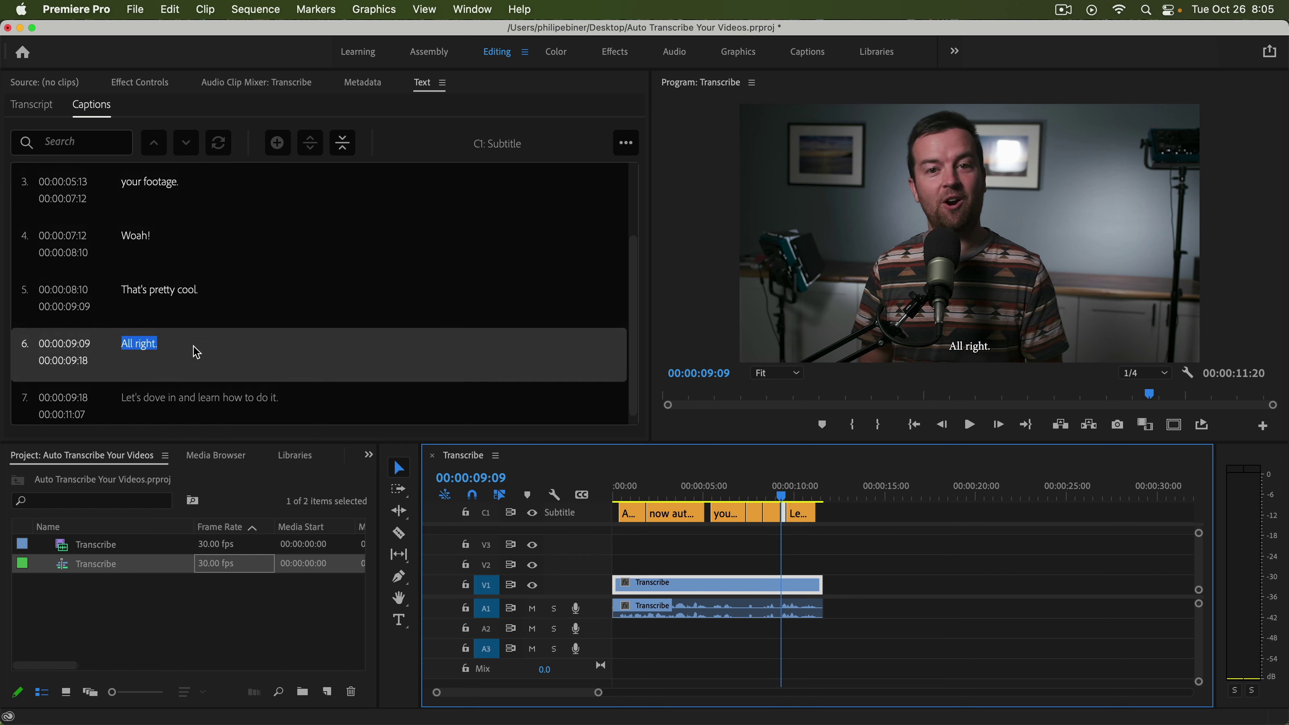
left_click(193, 409)
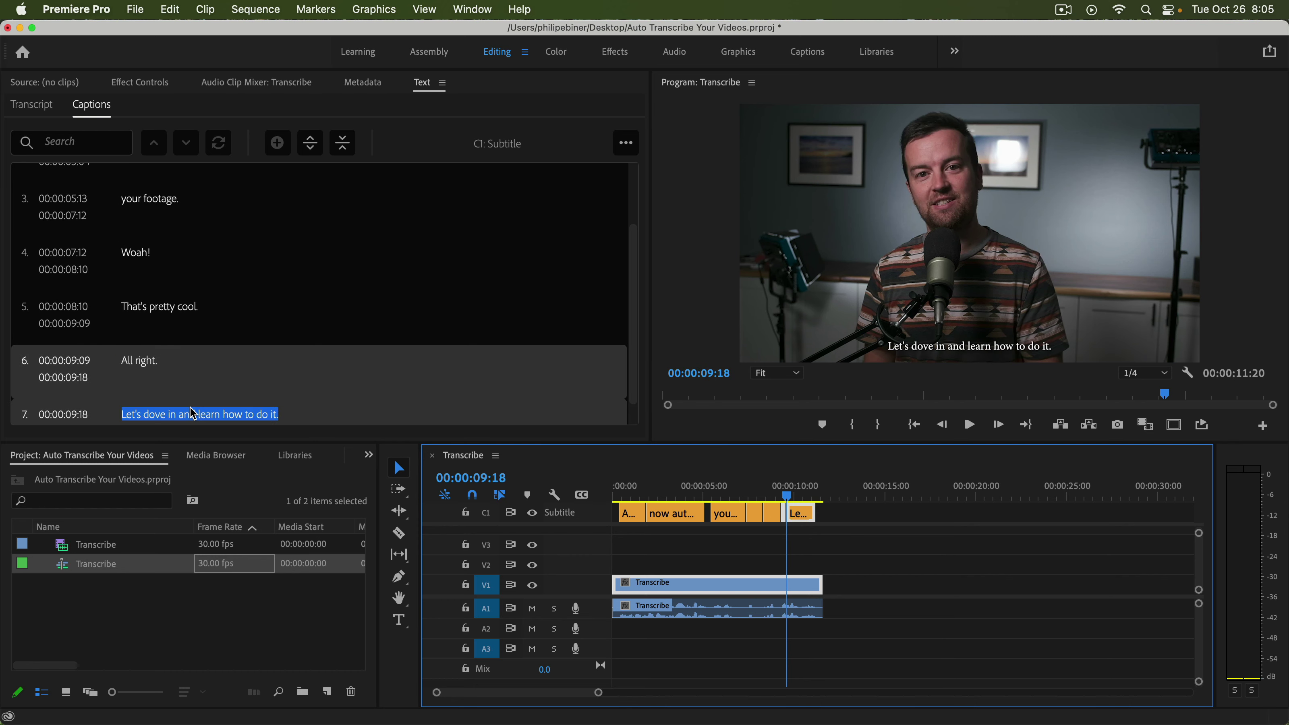
left_click(342, 142)
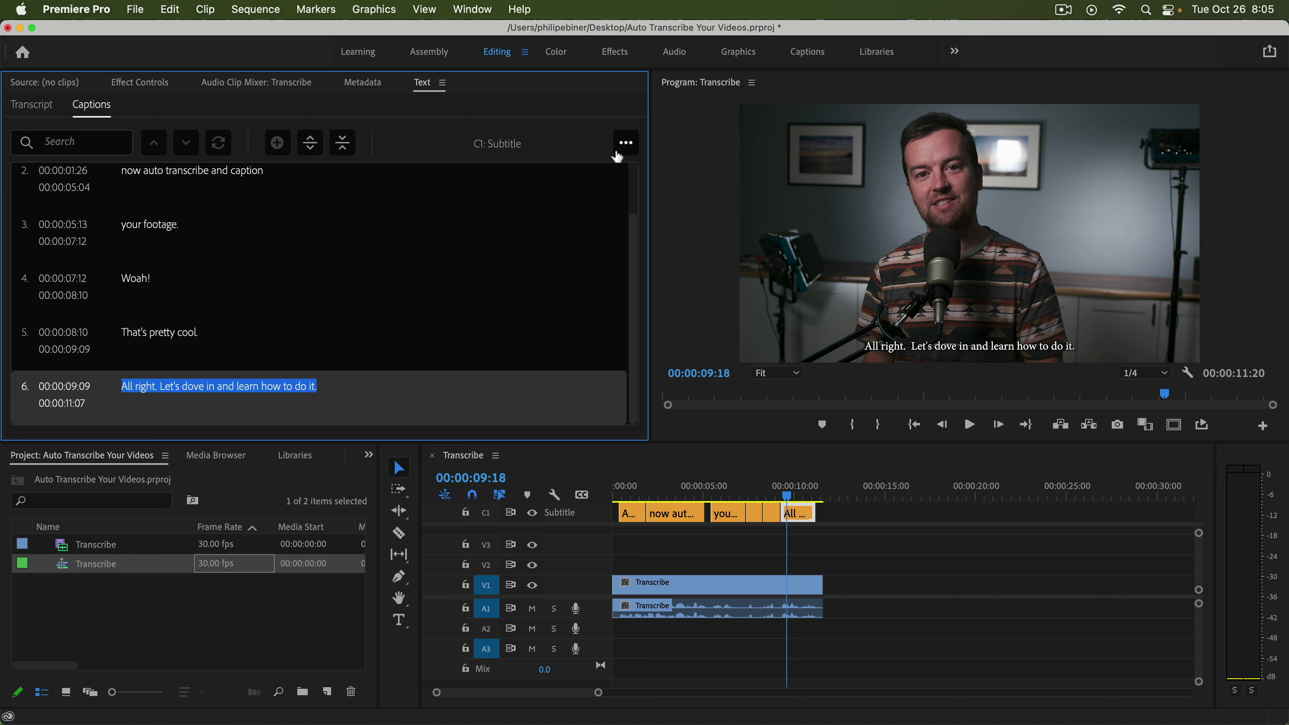
left_click(627, 146)
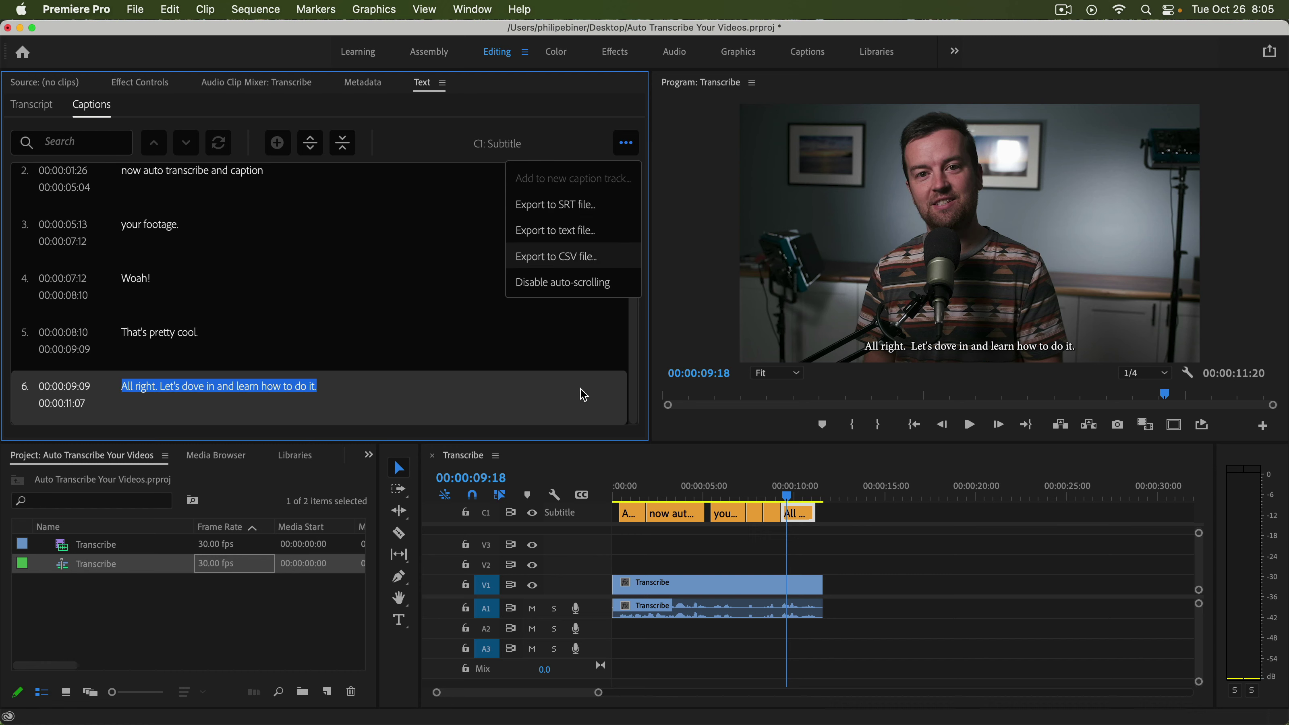
left_click(957, 591)
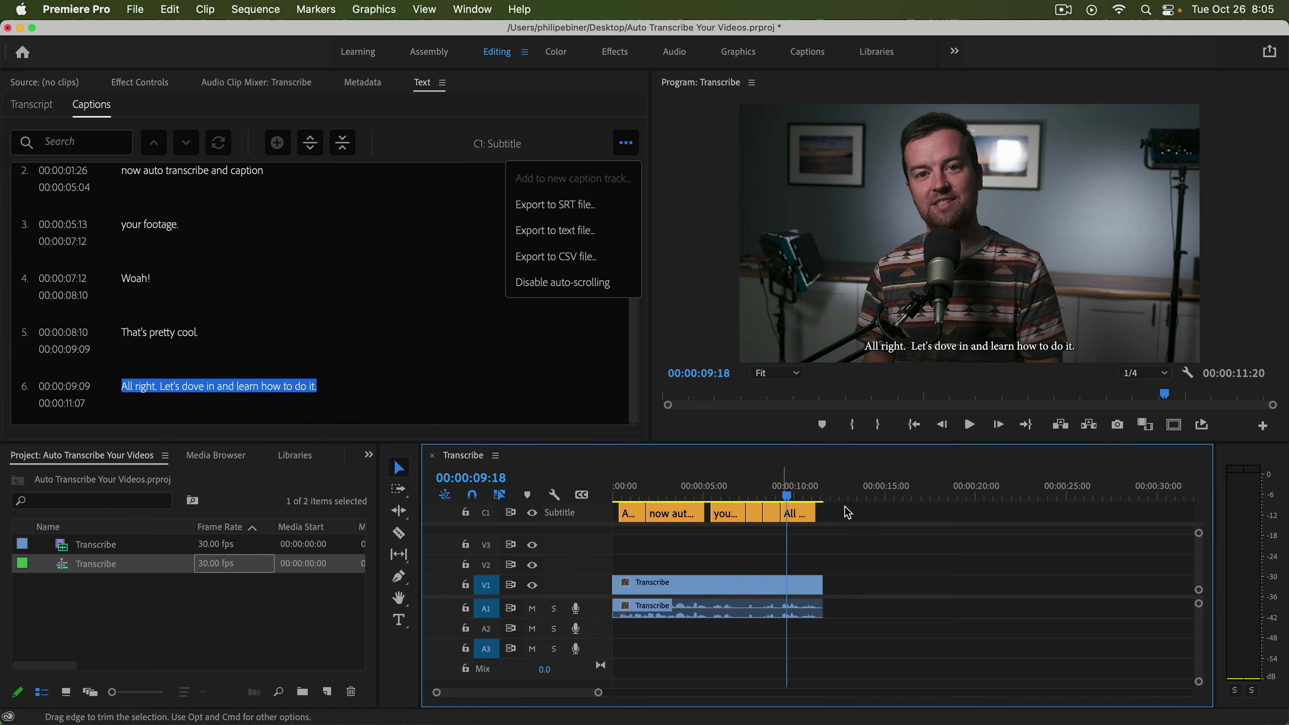
Select the merged last caption on the subtitle track and set its font to FatFrank in Essential Graphics
left_click(800, 519)
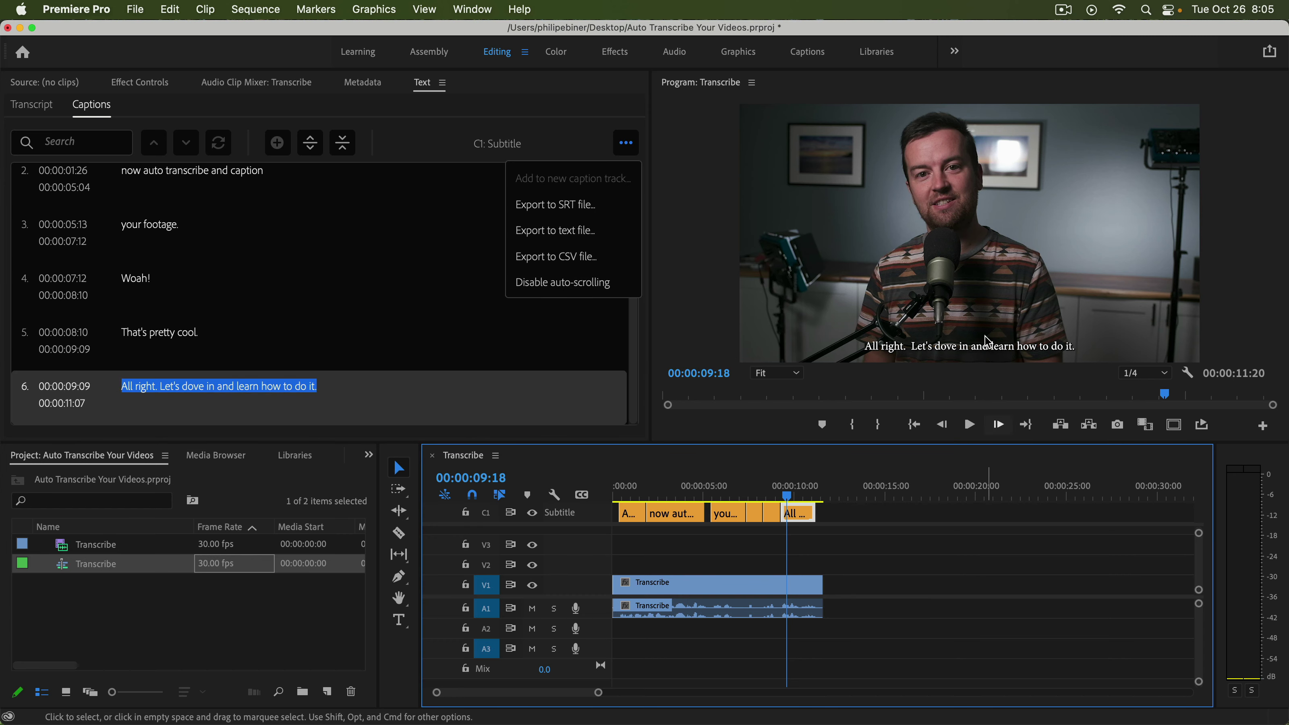
left_click(471, 10)
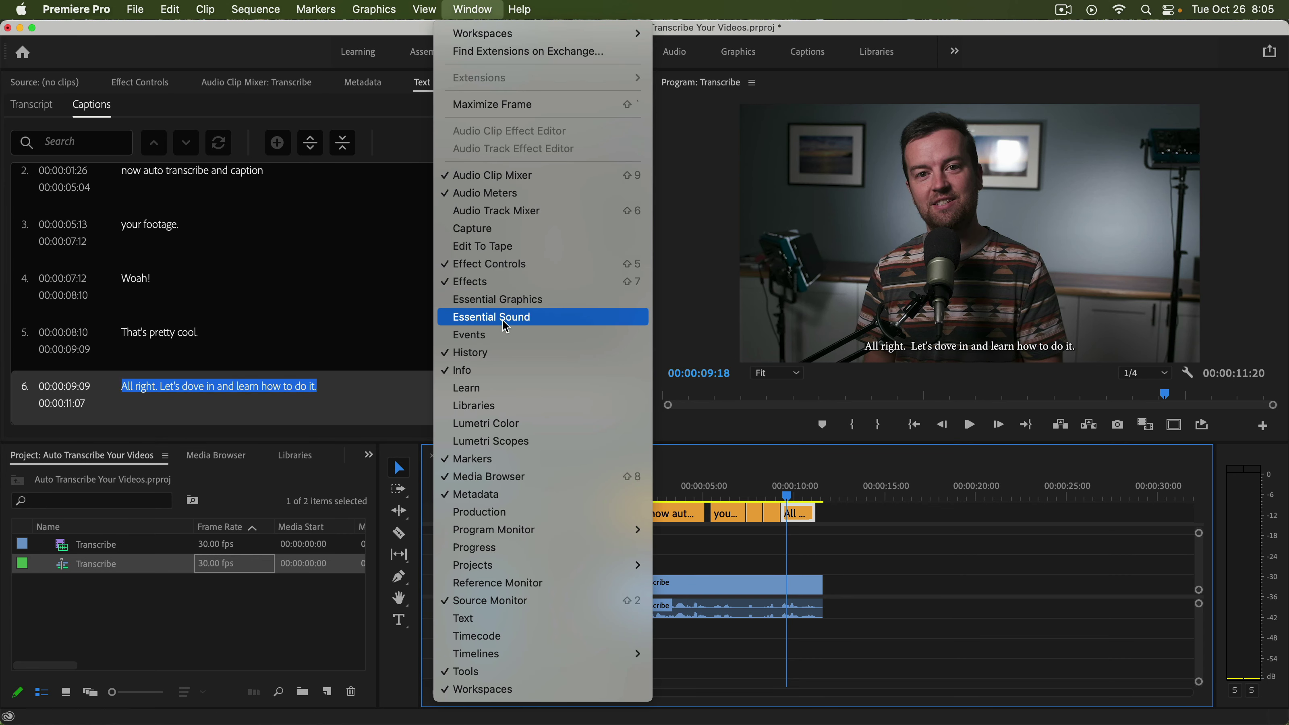
left_click(870, 221)
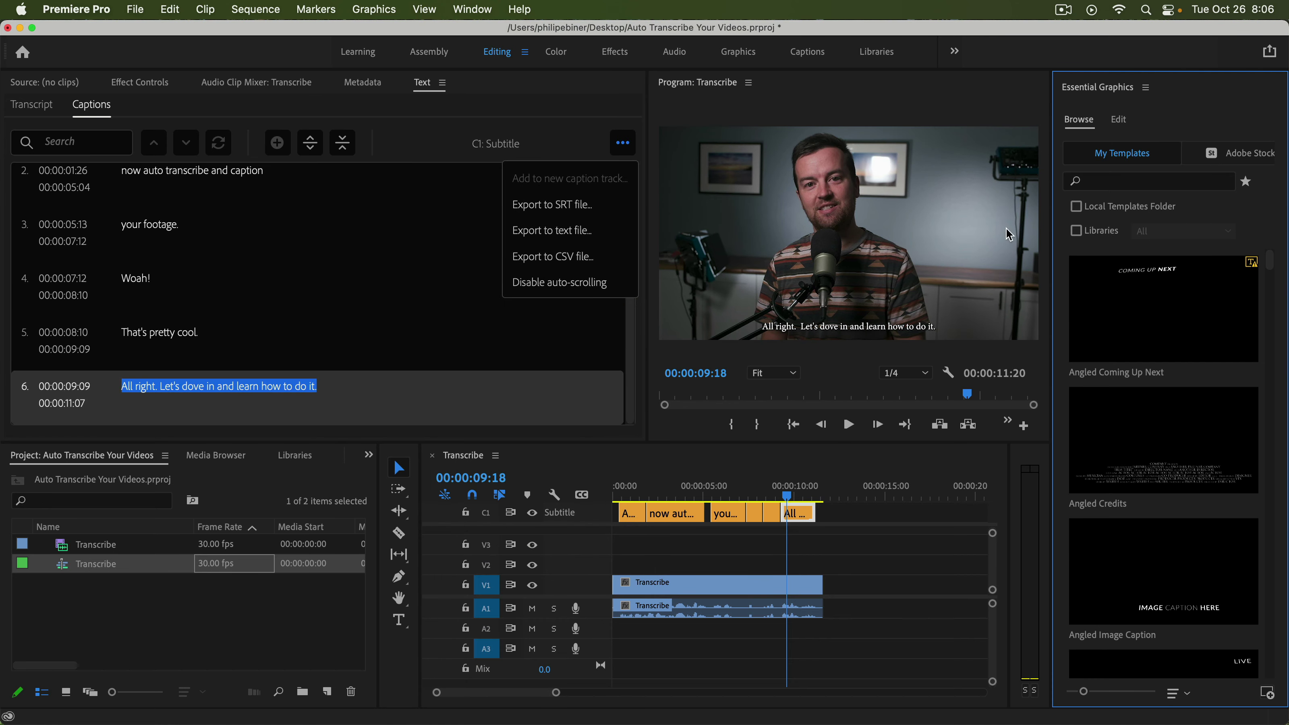
left_click(1124, 127)
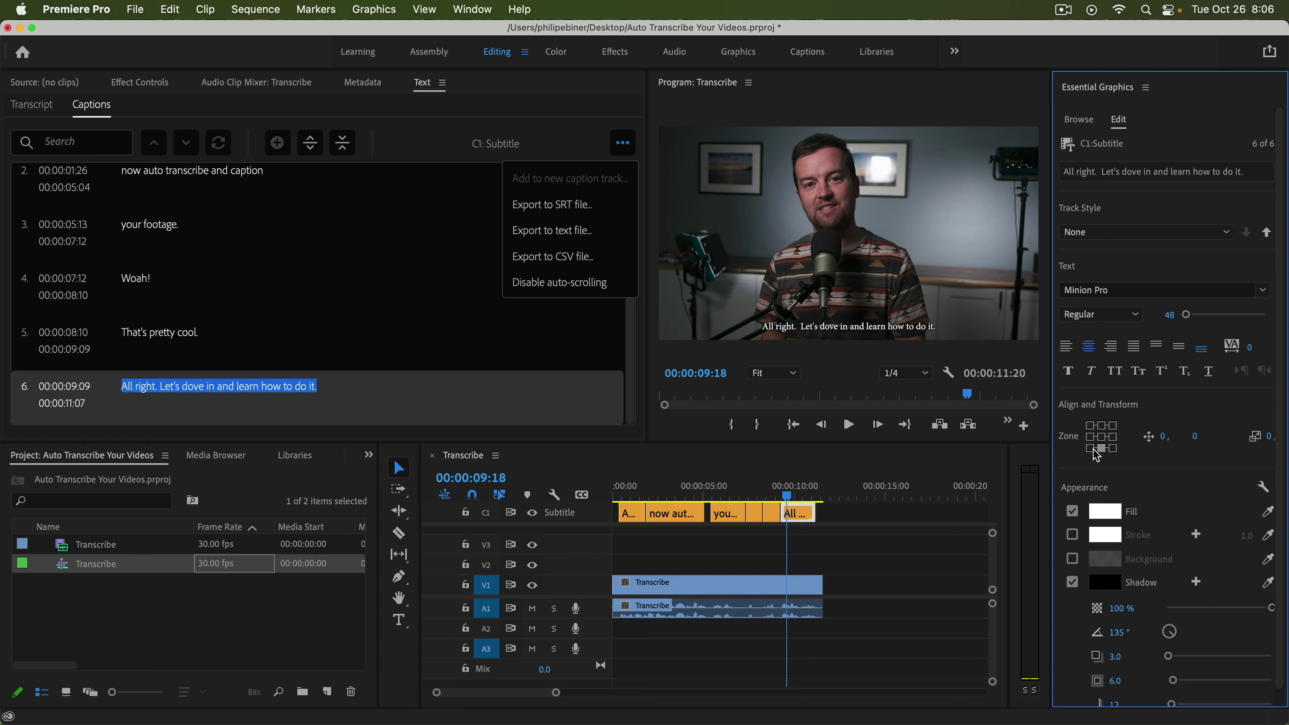
left_click(1098, 288)
type("fat")
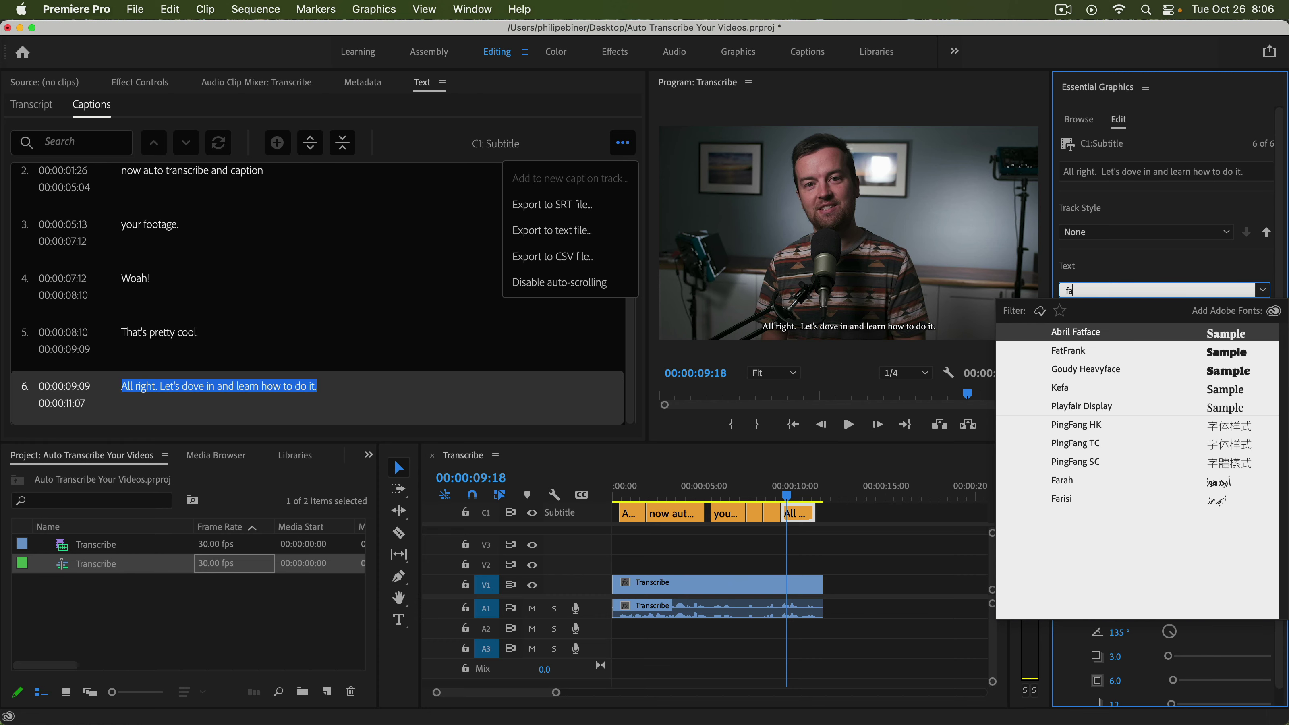
left_click(1121, 357)
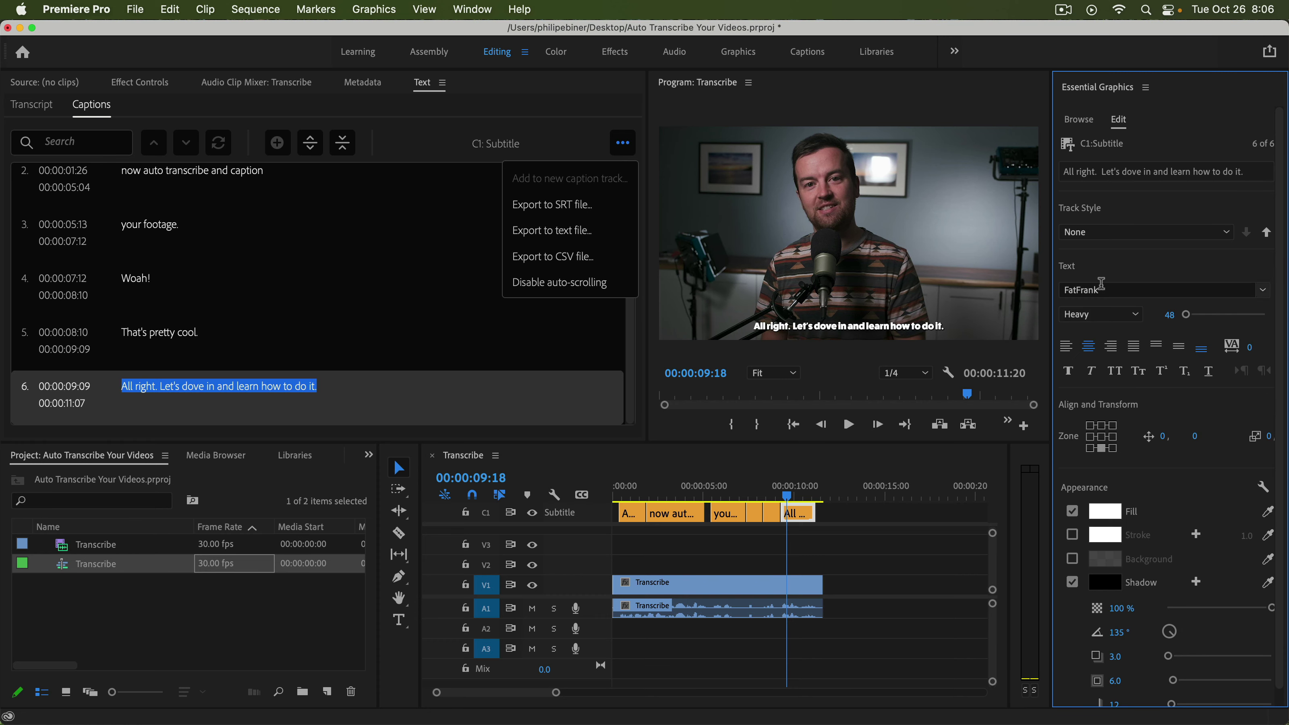
Create a track style named "Fat Frank Style" from the caption's current formatting
left_click(1144, 239)
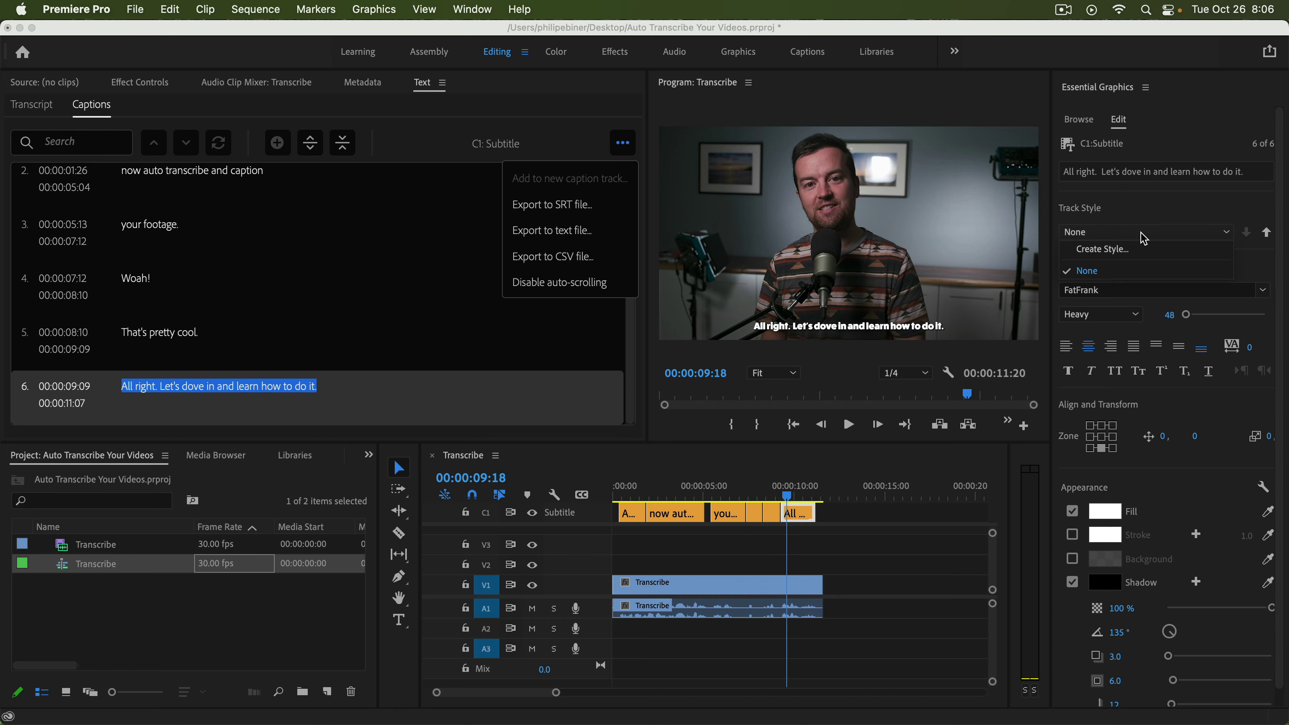
left_click(1131, 249)
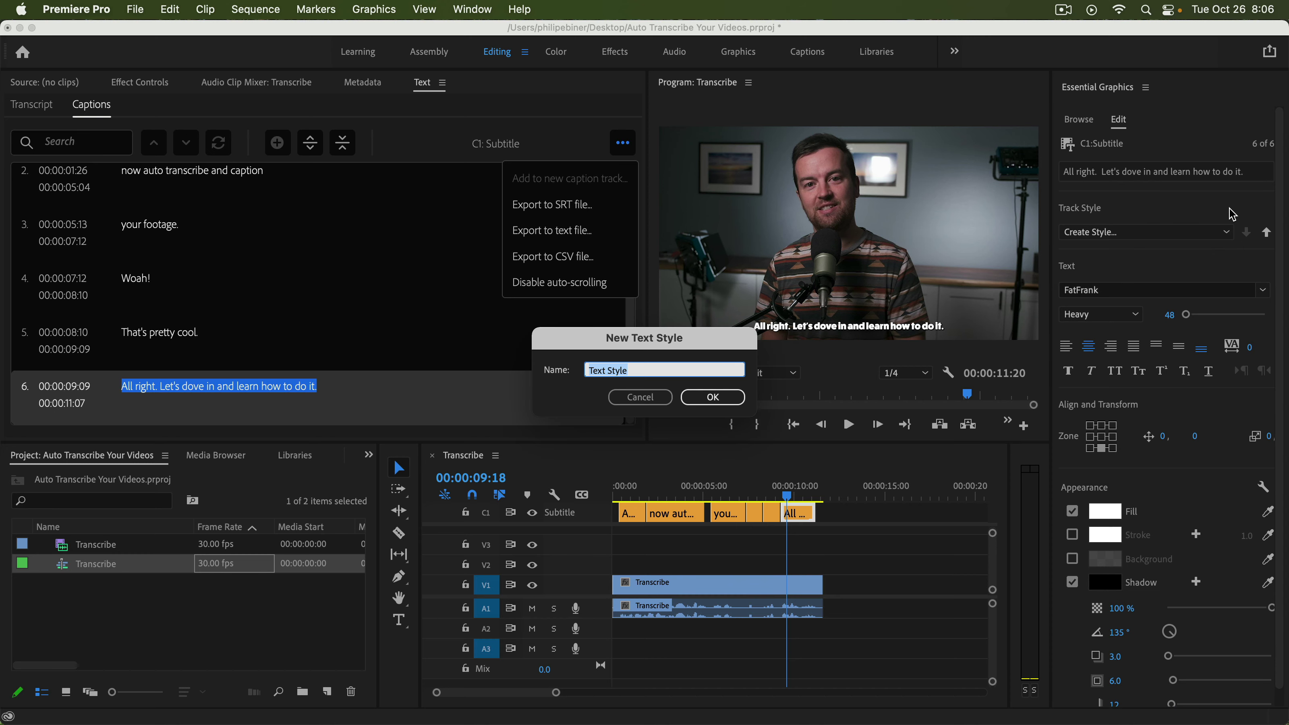
type("Fat Frank")
key("Return")
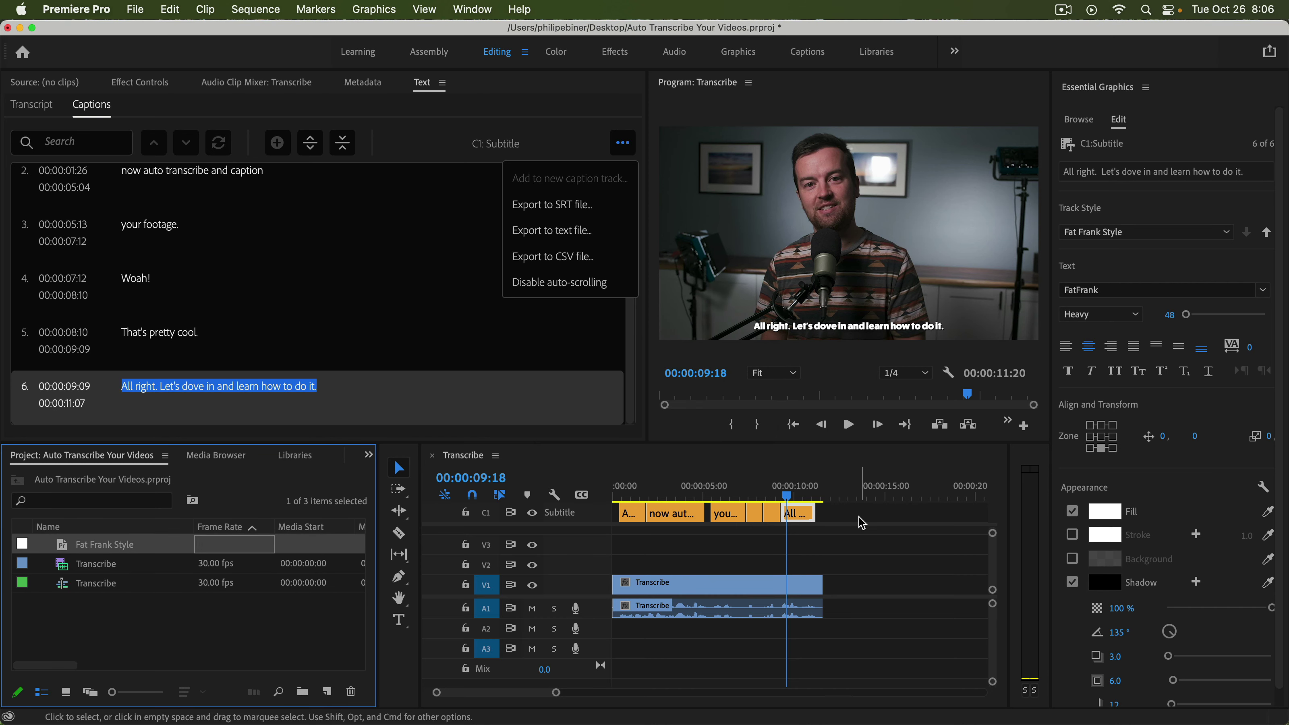
Select the caption "That's pretty cool." on the subtitle track and set its font size to 95
left_click(862, 523)
left_click(775, 492)
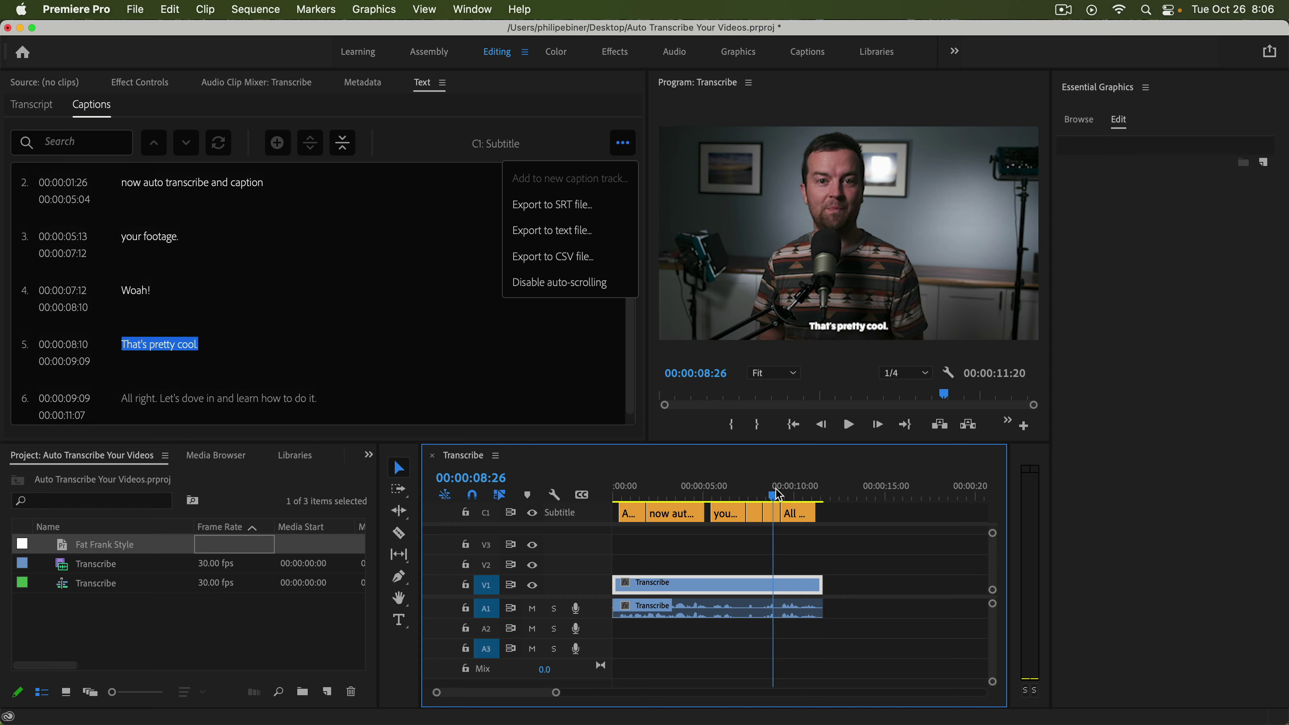
mouse_move(779, 495)
left_mouse_down()
mouse_move(791, 495)
mouse_move(660, 495)
mouse_move(812, 495)
mouse_move(751, 497)
mouse_move(772, 500)
left_mouse_up()
left_click(774, 504)
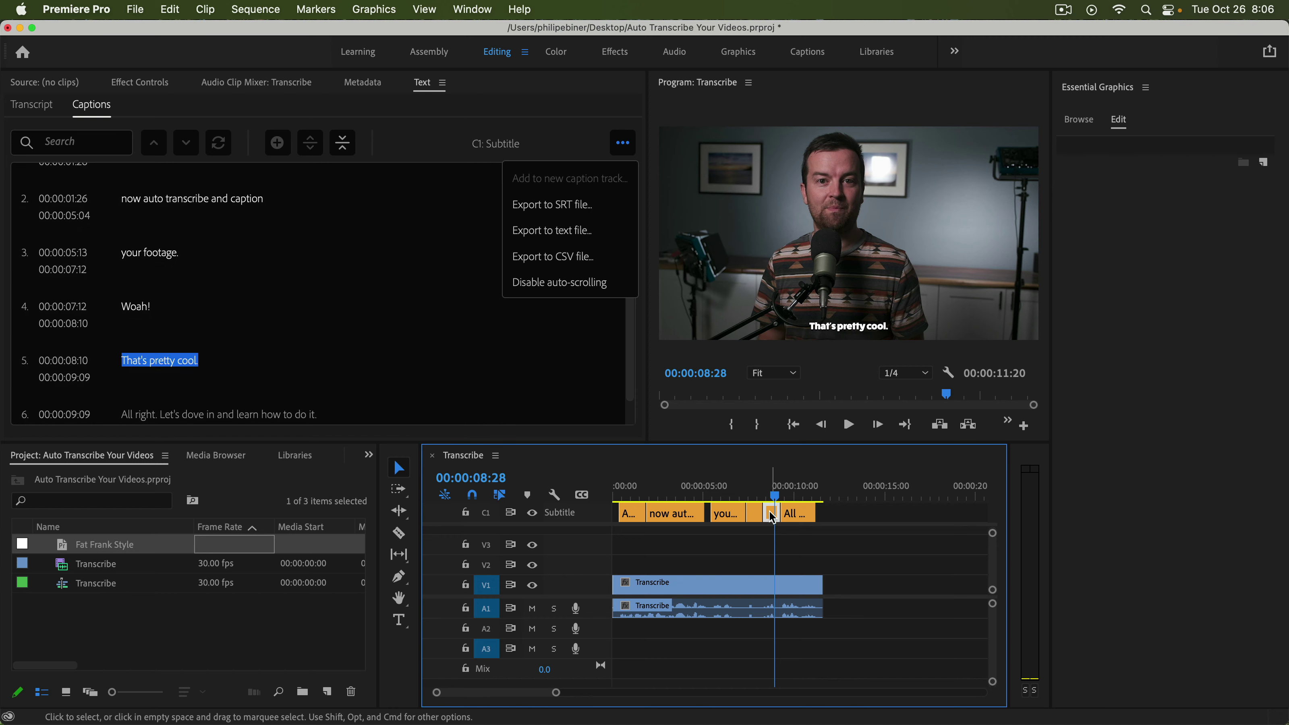
left_click_drag(1187, 325, 1185, 320)
Scrub through the sequence to compare the enlarged caption's look with the other captions
left_click(863, 513)
mouse_move(789, 496)
left_mouse_down()
mouse_move(756, 500)
mouse_move(786, 505)
mouse_move(772, 514)
left_mouse_up()
left_click(772, 514)
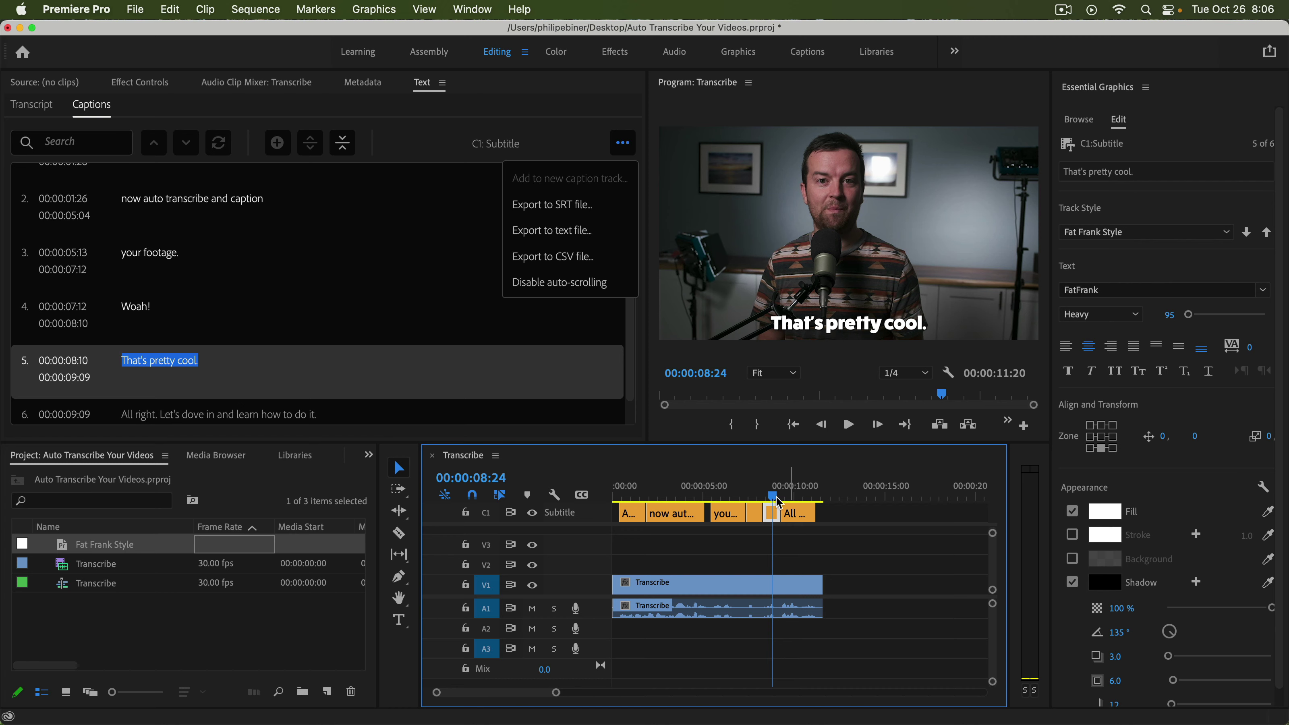
left_click_drag(780, 503, 702, 501)
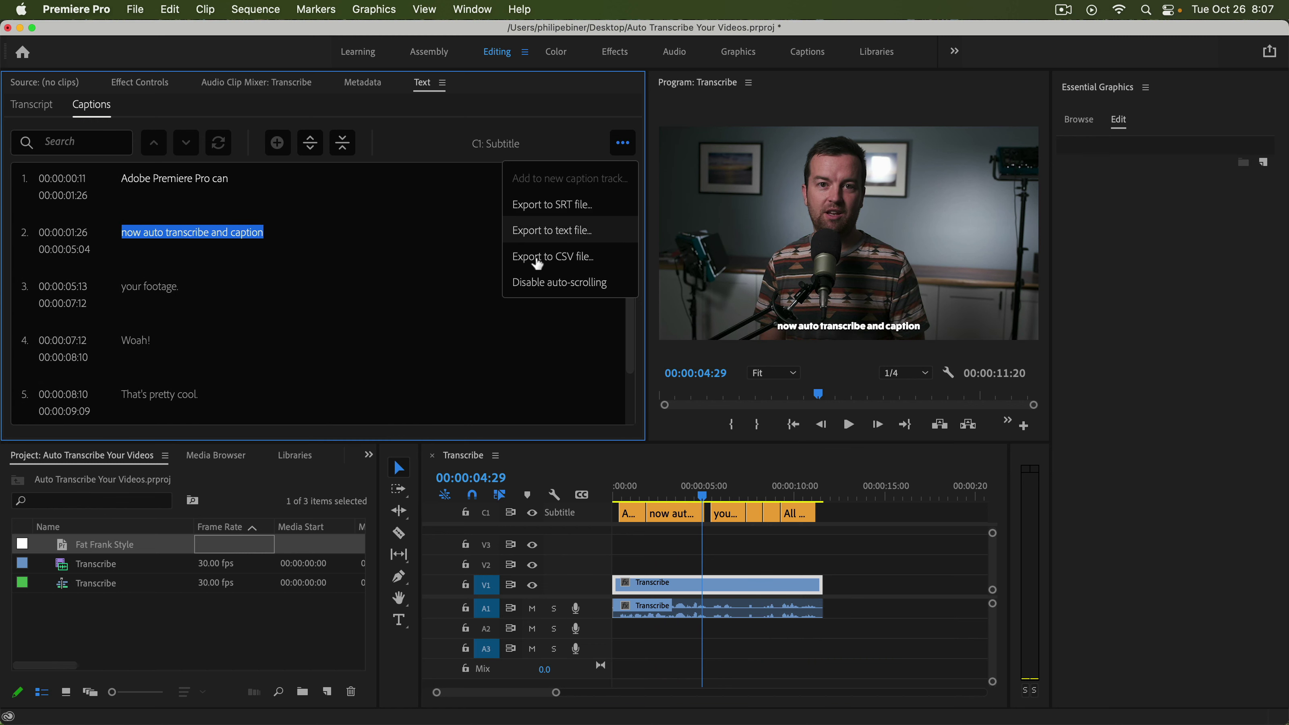
Try the Create Sidecar File captions option in the sequence's media export settings and cancel the export
left_click(812, 554)
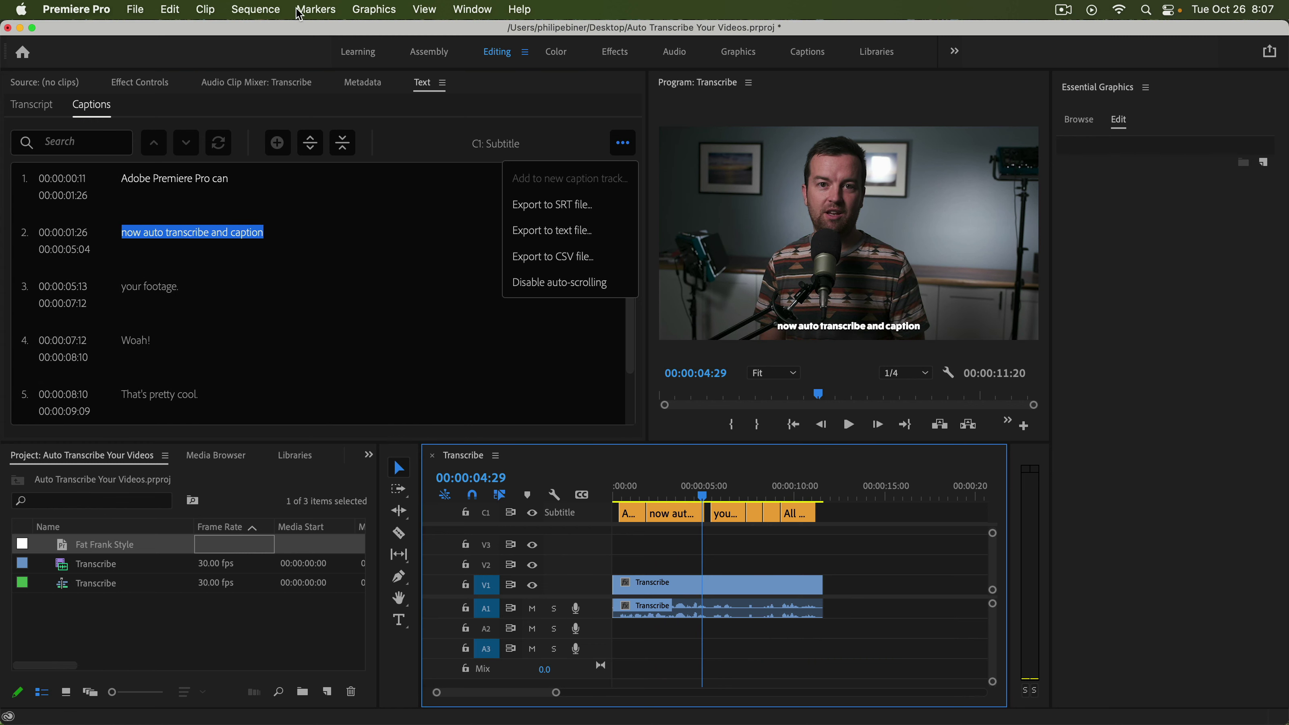
left_click(135, 10)
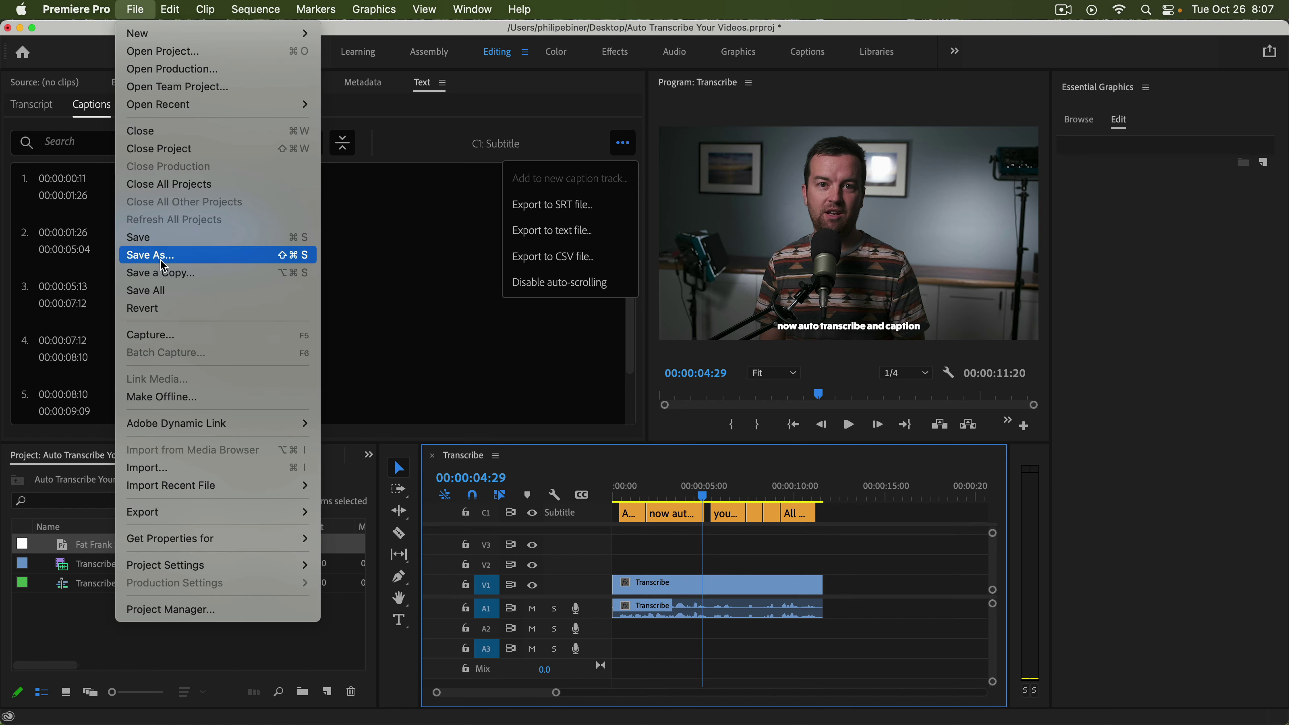
mouse_move(304, 513)
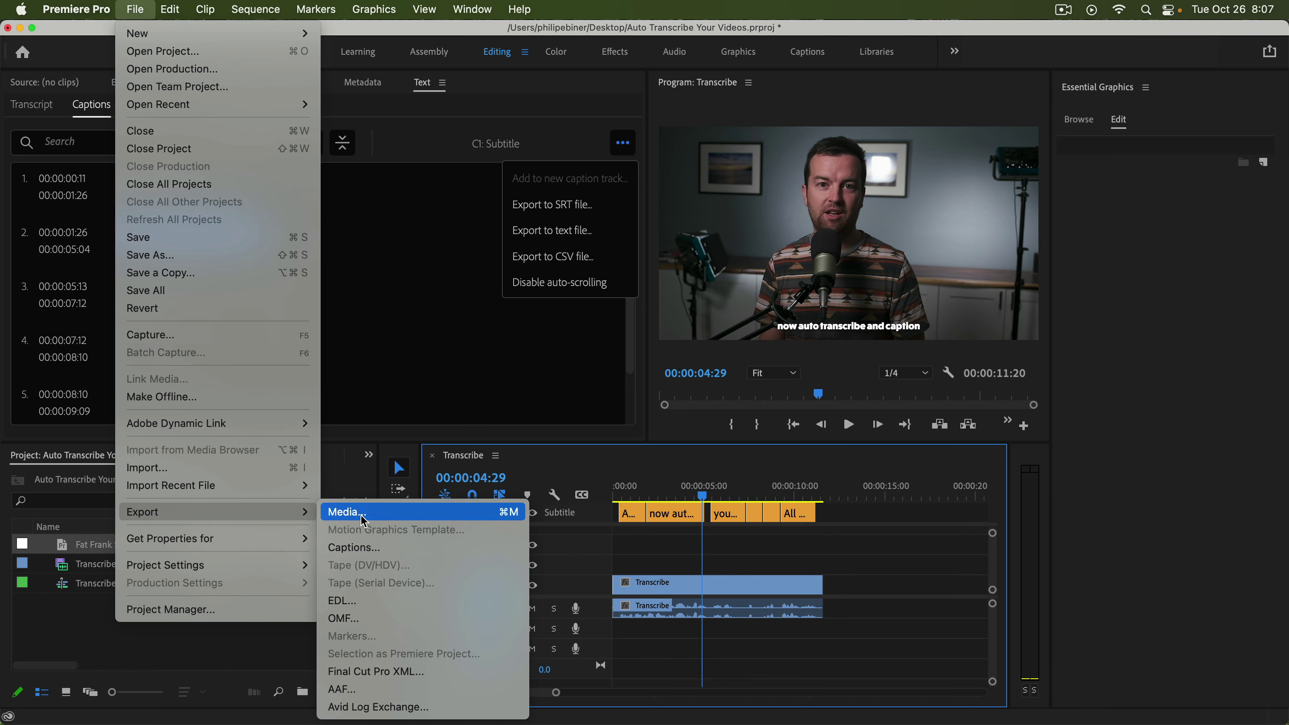
left_click(364, 512)
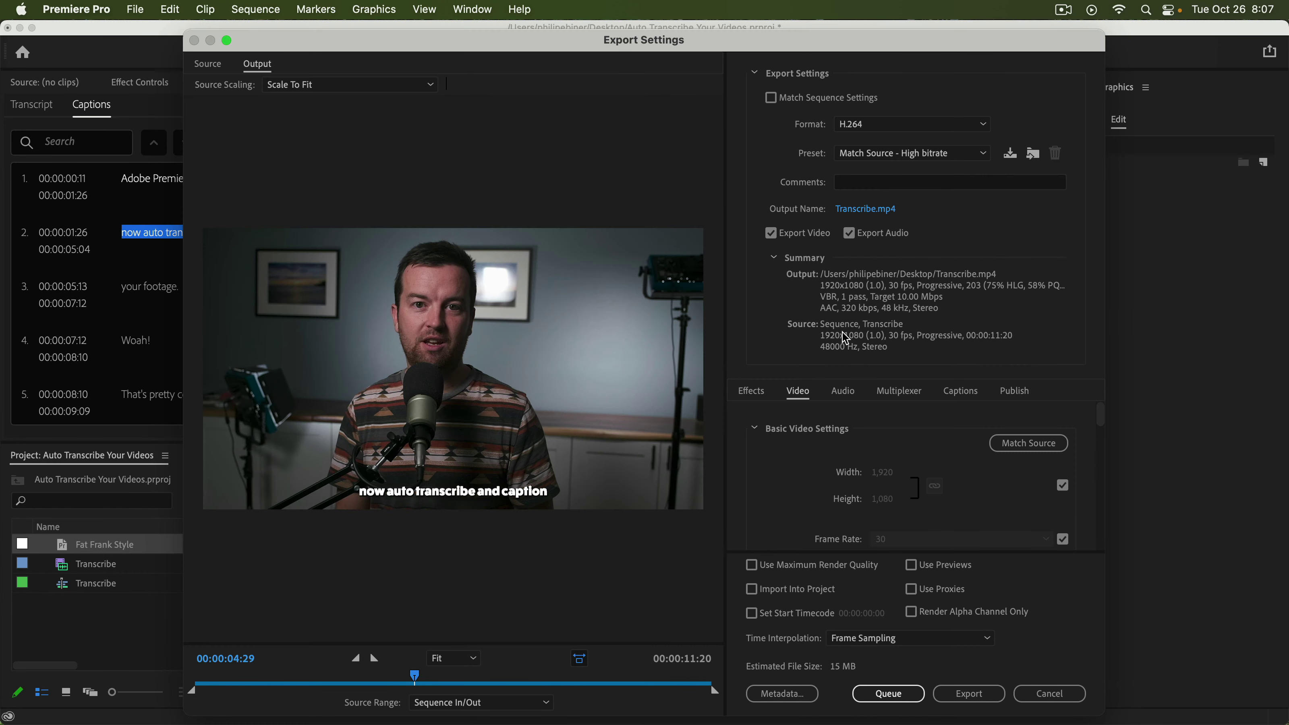
left_click(964, 394)
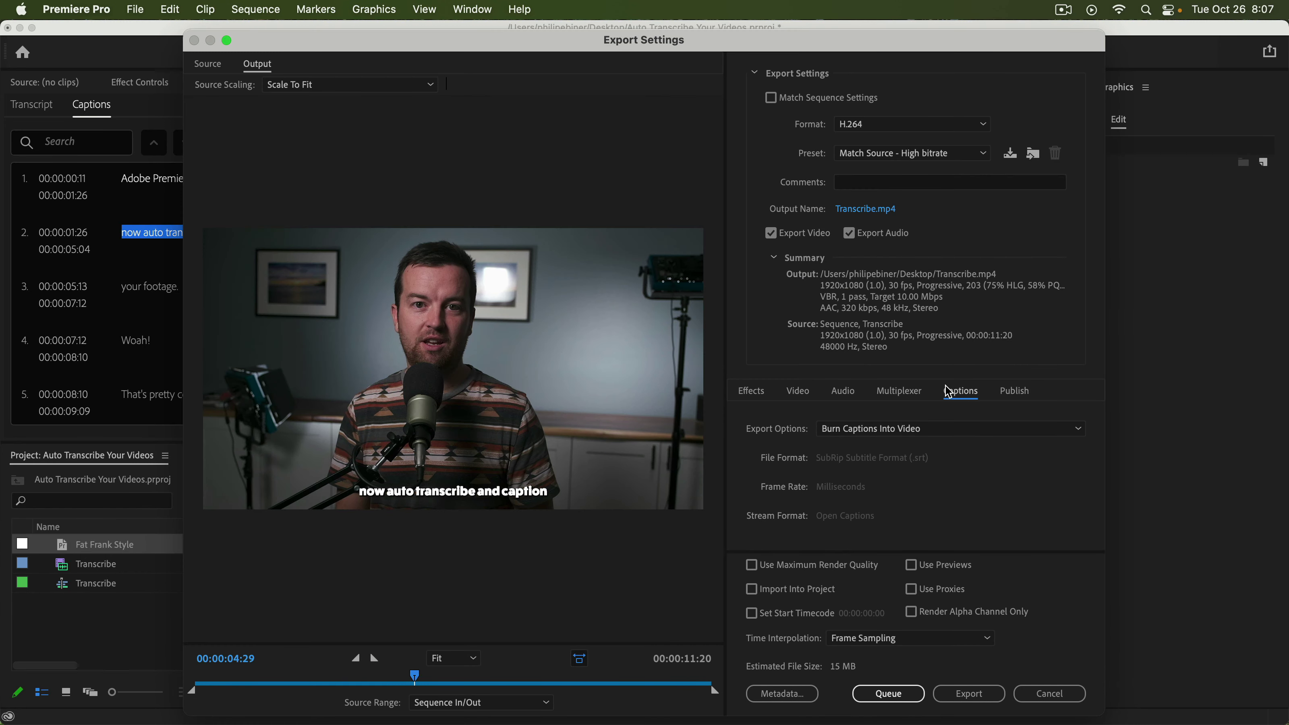
left_click(870, 434)
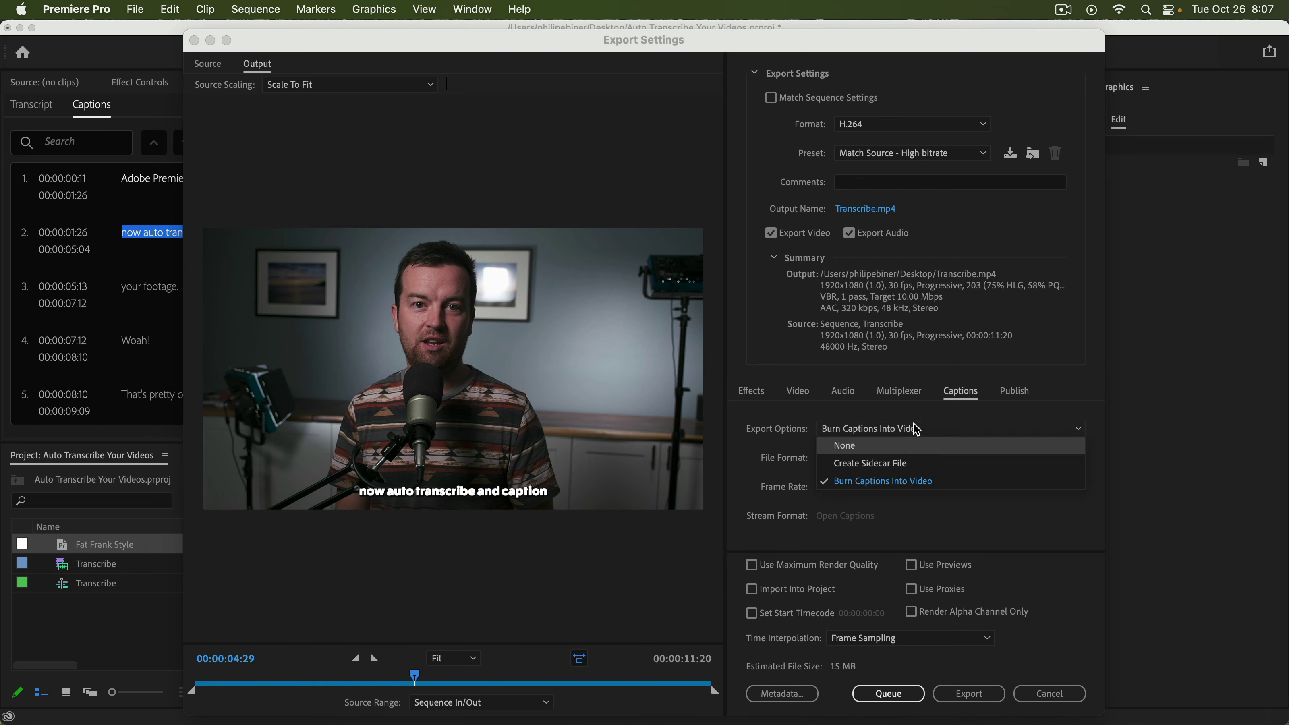
left_click(877, 464)
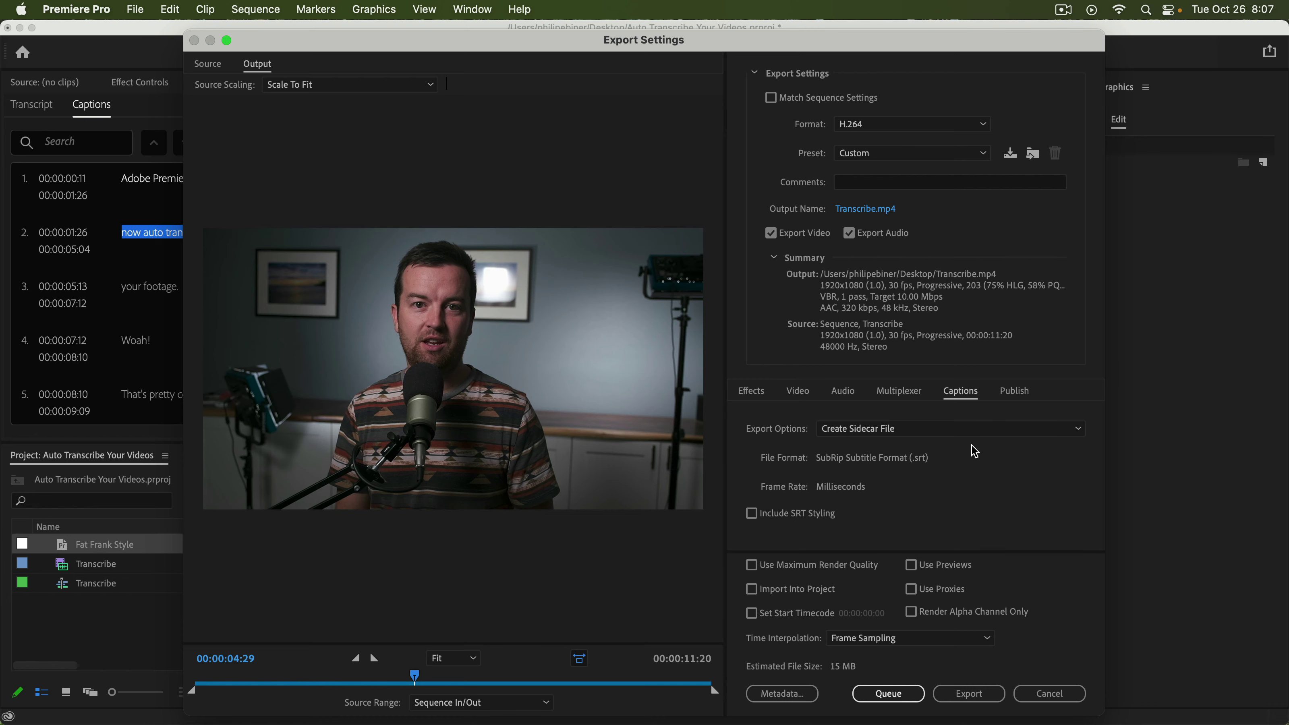
left_click(1050, 693)
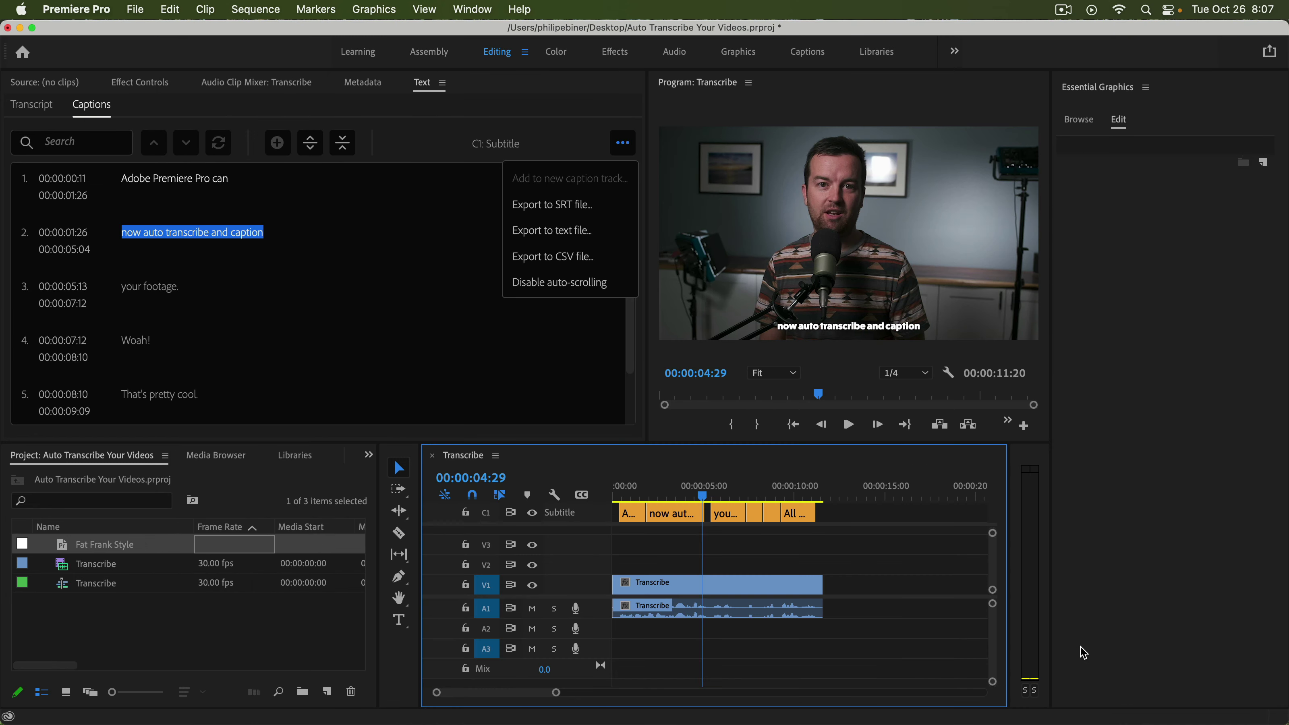